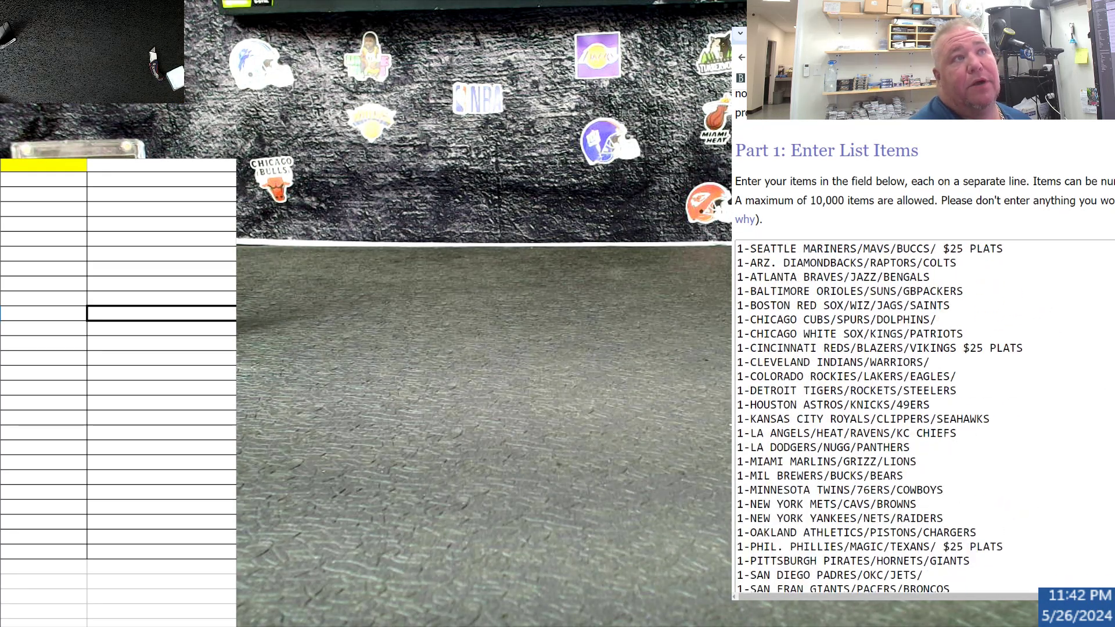
- Highlight lines in the team list, then select long cell ranges in columns B and A
drag(1003, 248, 744, 249)
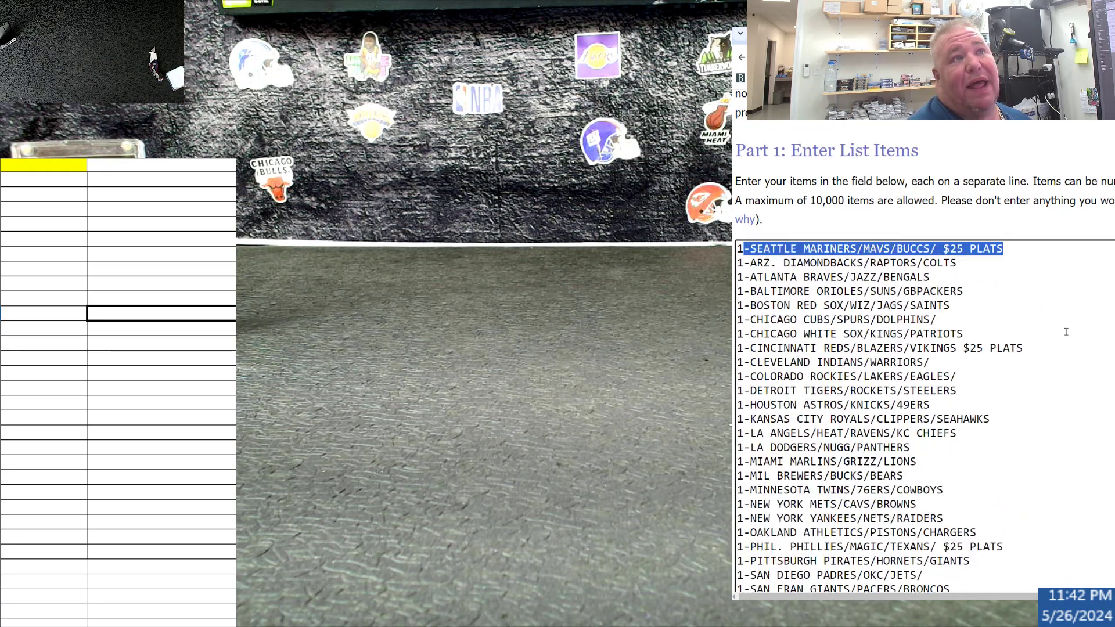
drag(1033, 348, 1024, 348)
scroll(948, 475, down, 1)
drag(1003, 509, 875, 523)
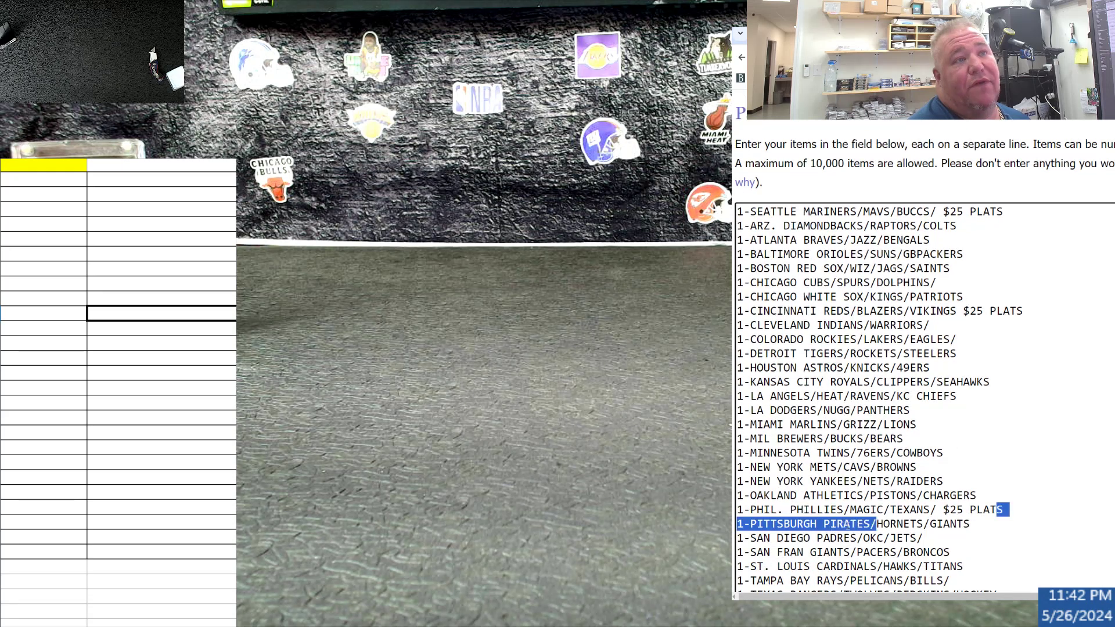
drag(784, 524, 749, 509)
scroll(937, 403, down, 5)
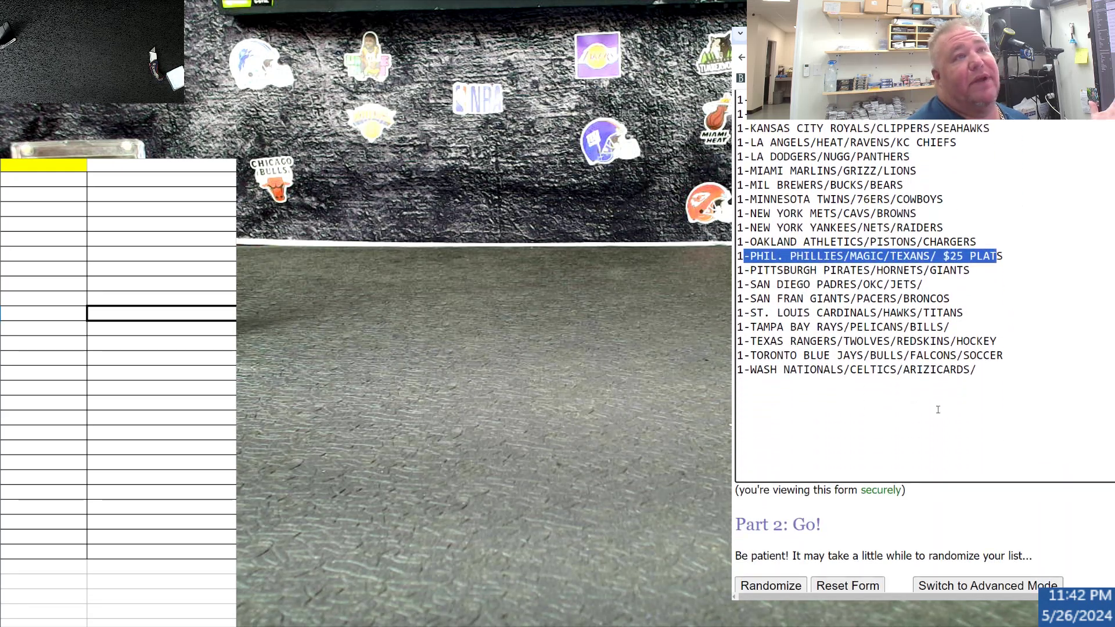
click(938, 404)
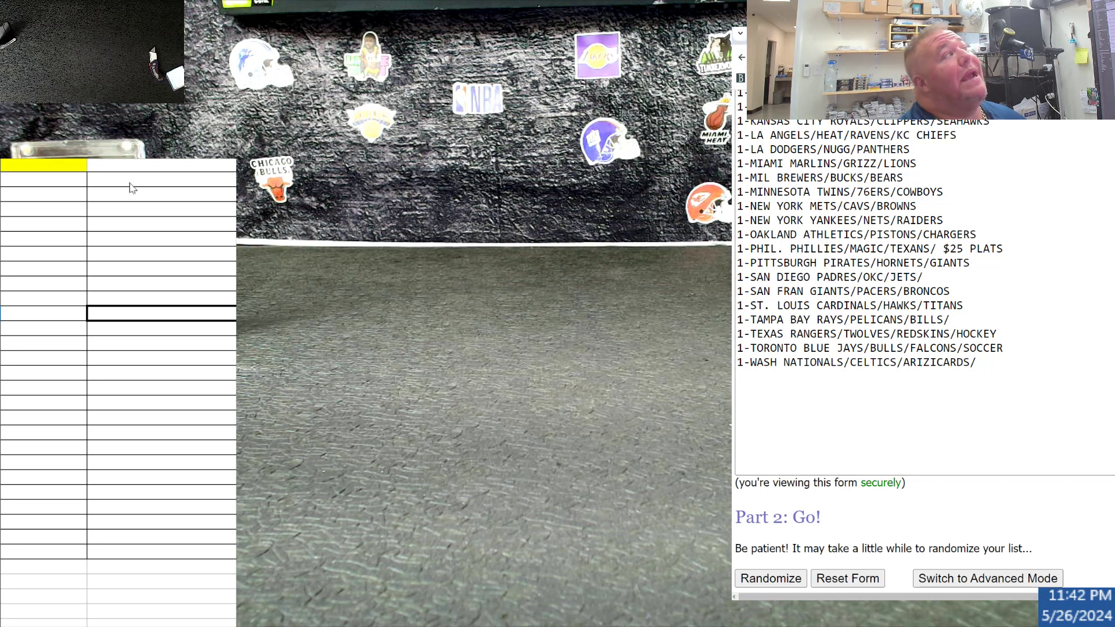
drag(130, 187, 149, 622)
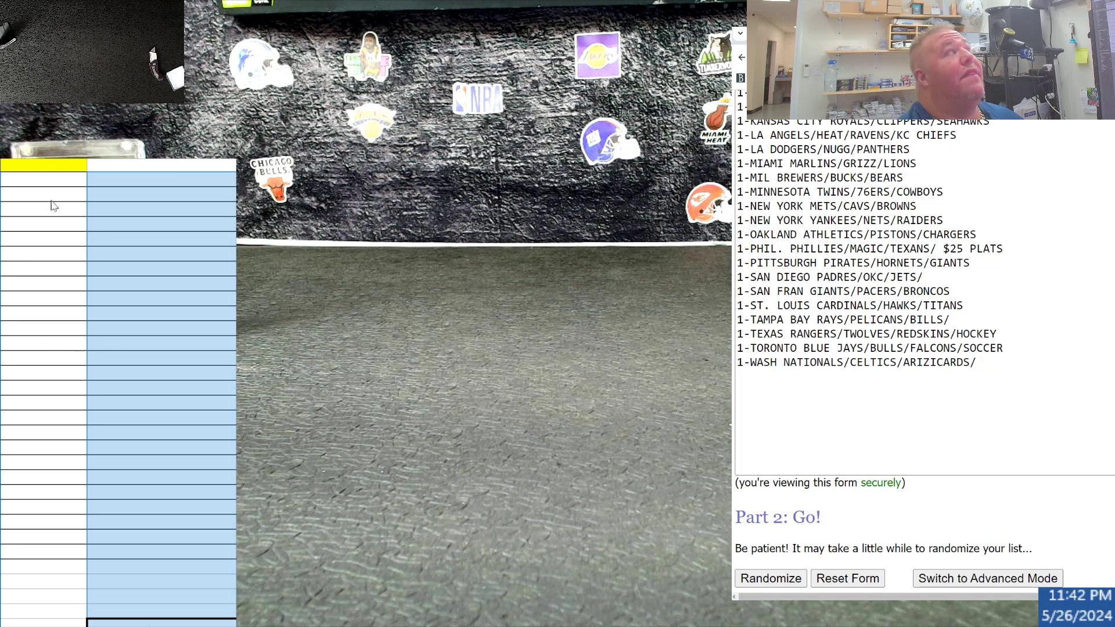
drag(43, 187, 44, 622)
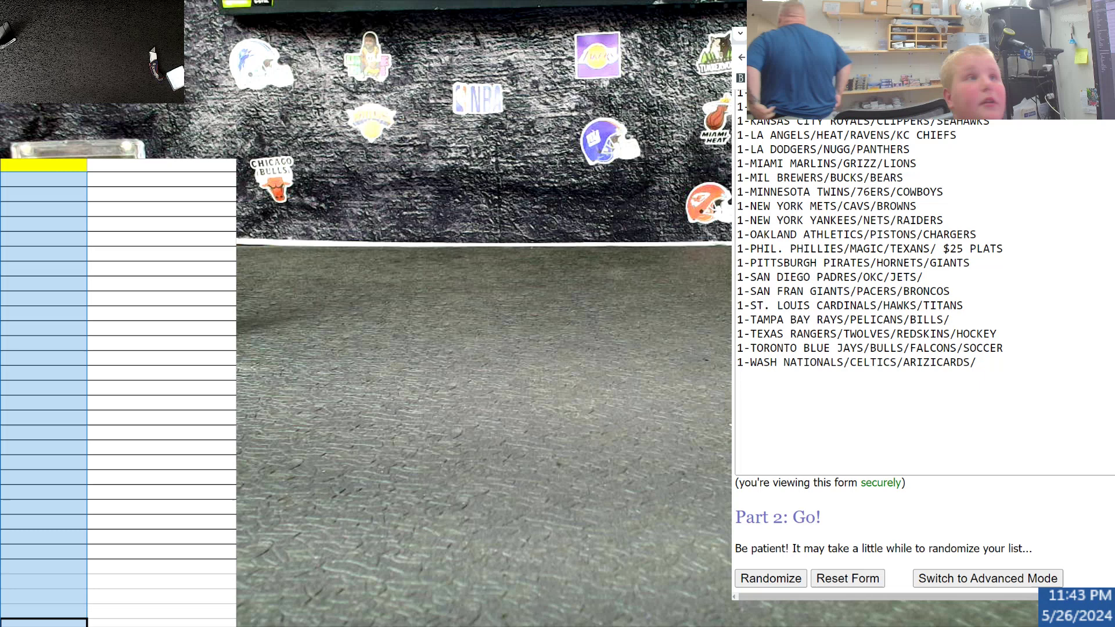
- Draw a new card, the 9 of diamonds, then return to the List Randomizer
key(ctrl+Tab)
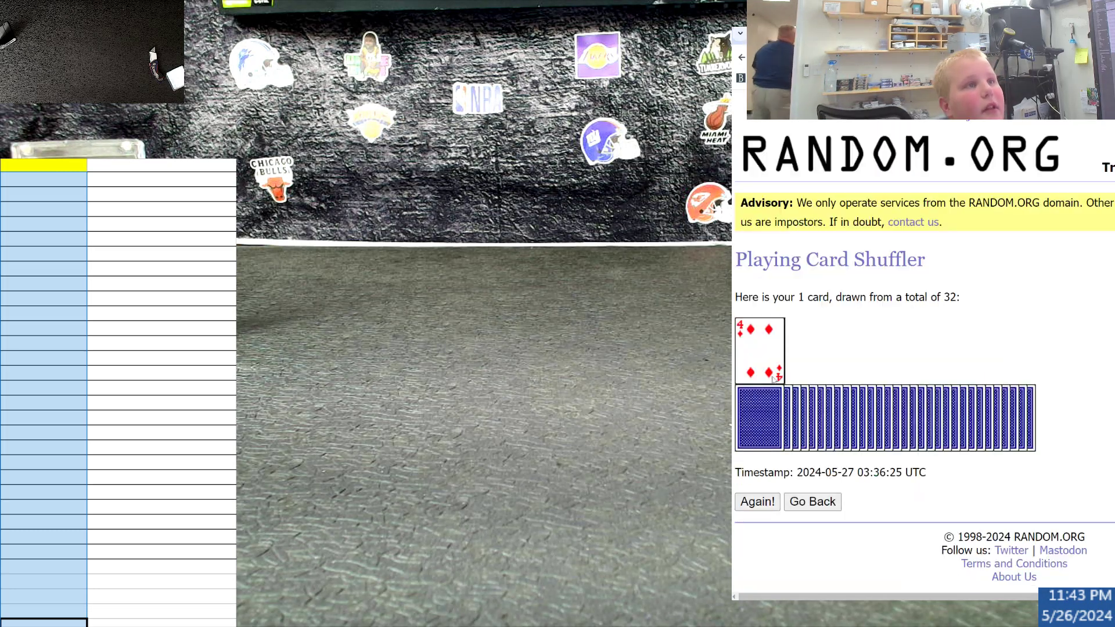
click(757, 501)
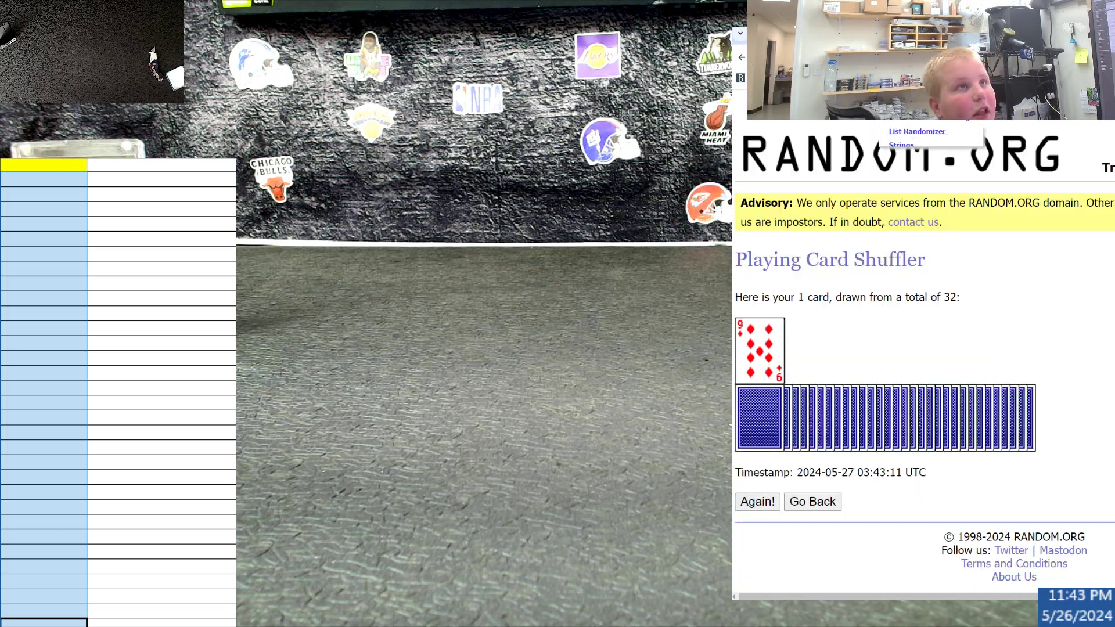
key(ctrl+Tab)
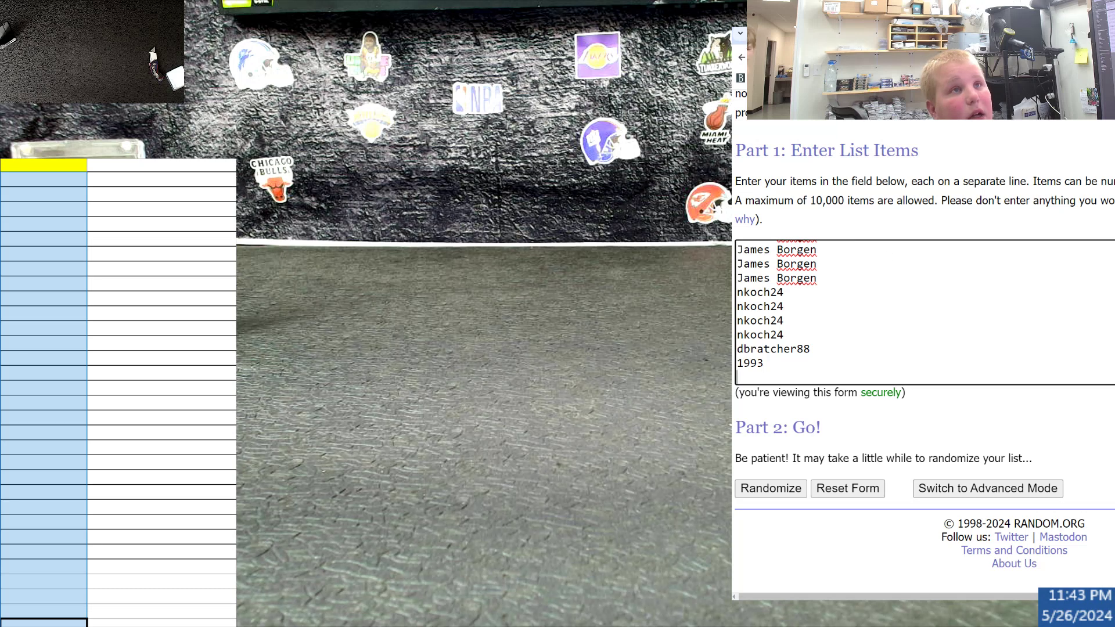
key(ctrl+Tab)
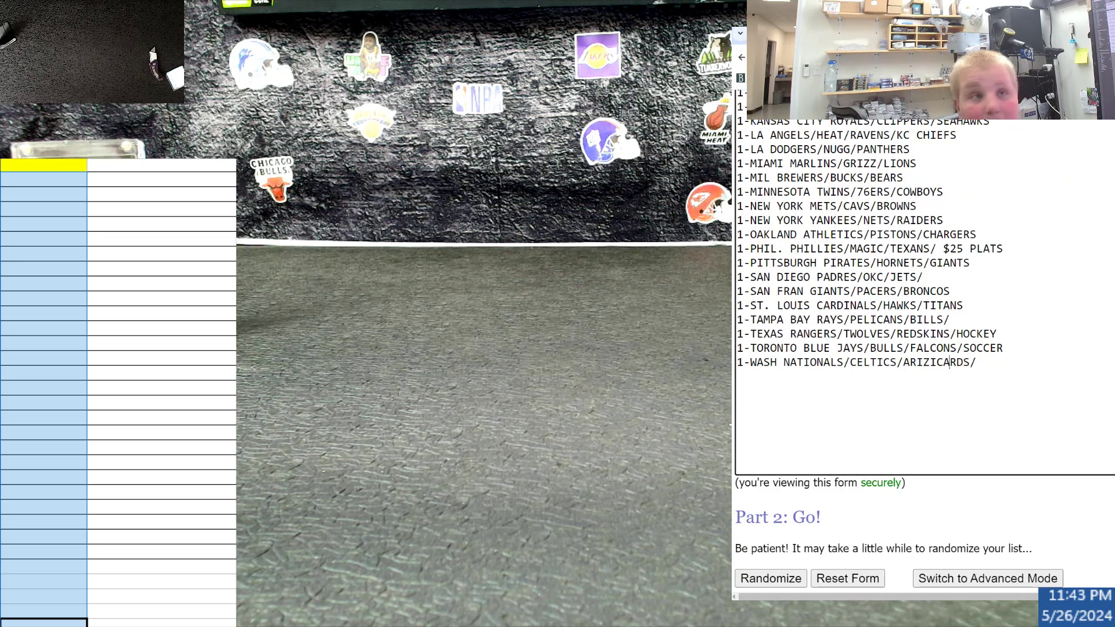
scroll(948, 379, down, 1)
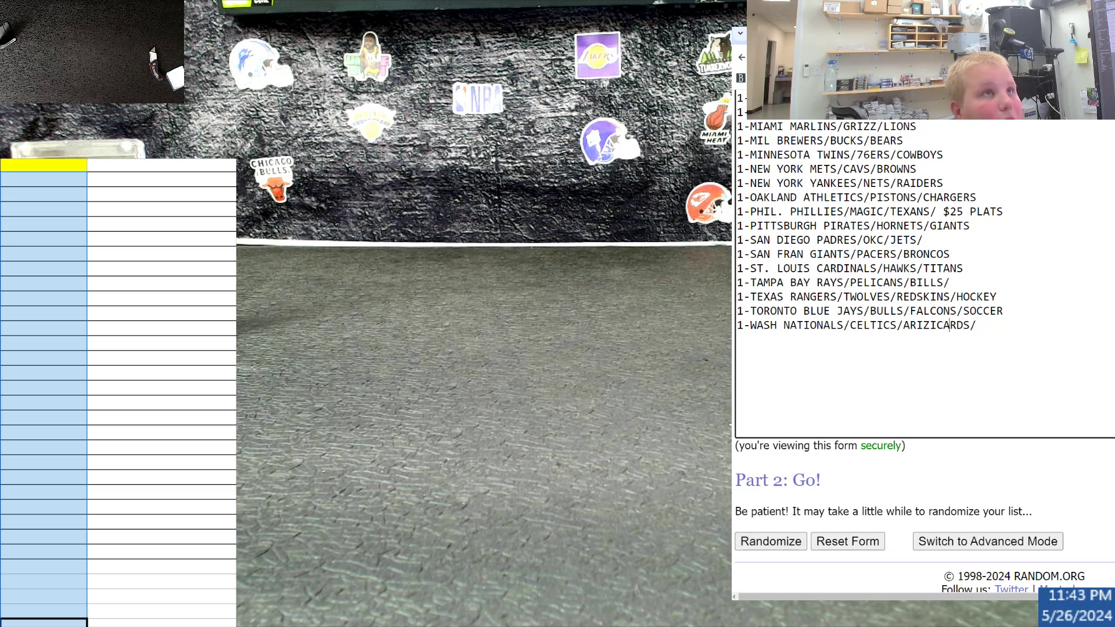
key(ctrl+Tab)
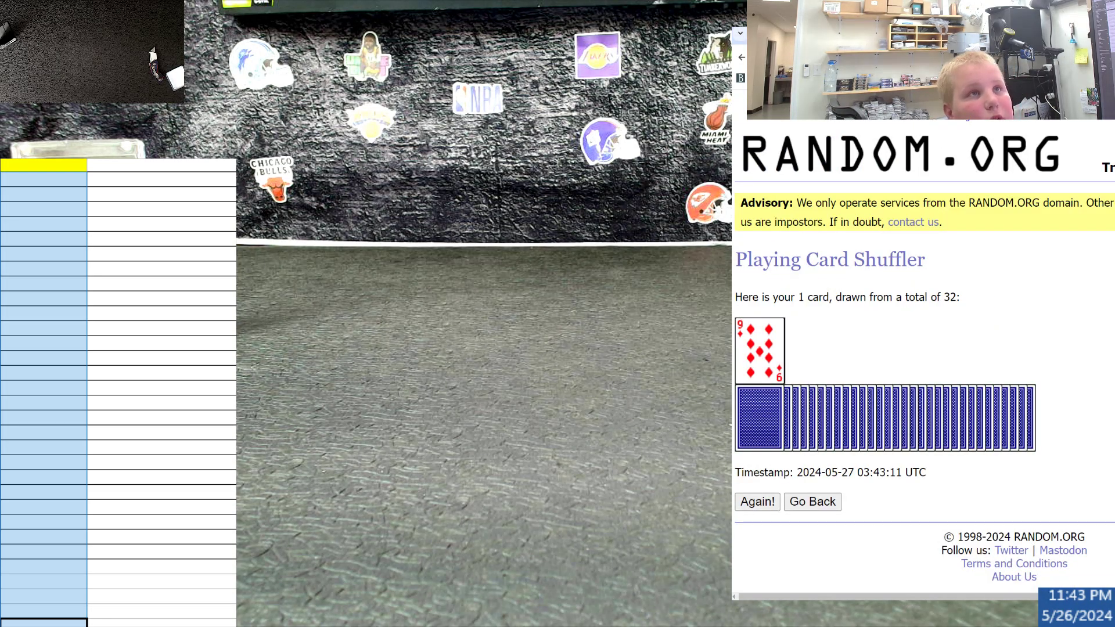
key(ctrl+Tab)
- Shuffle the 30-team list nine times, ending with LA Angels through Colorado Rockies
click(770, 541)
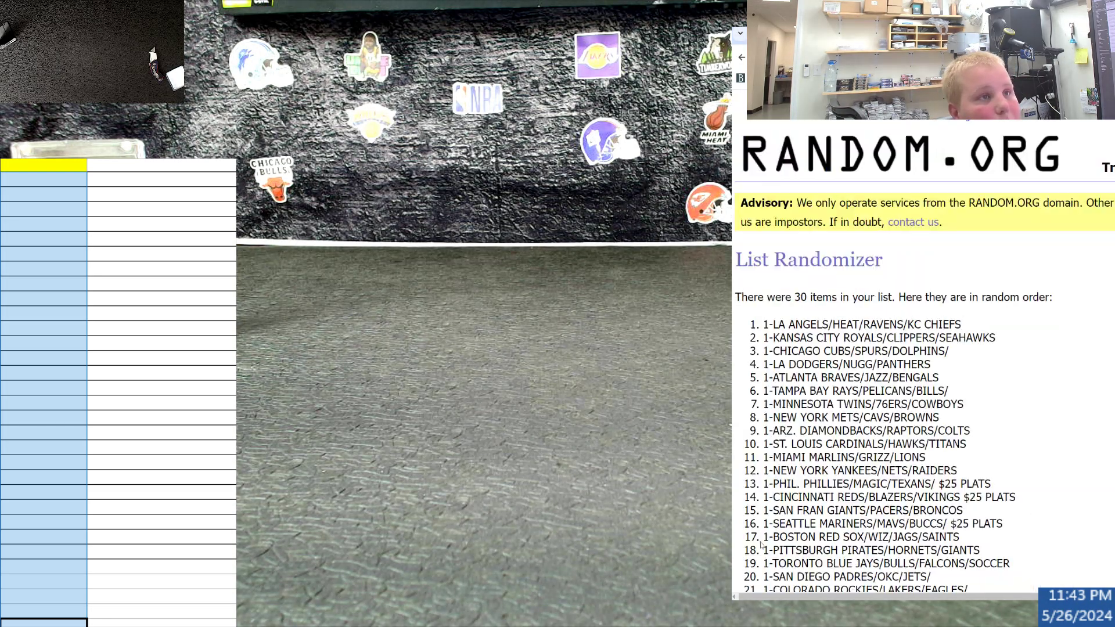
click(756, 488)
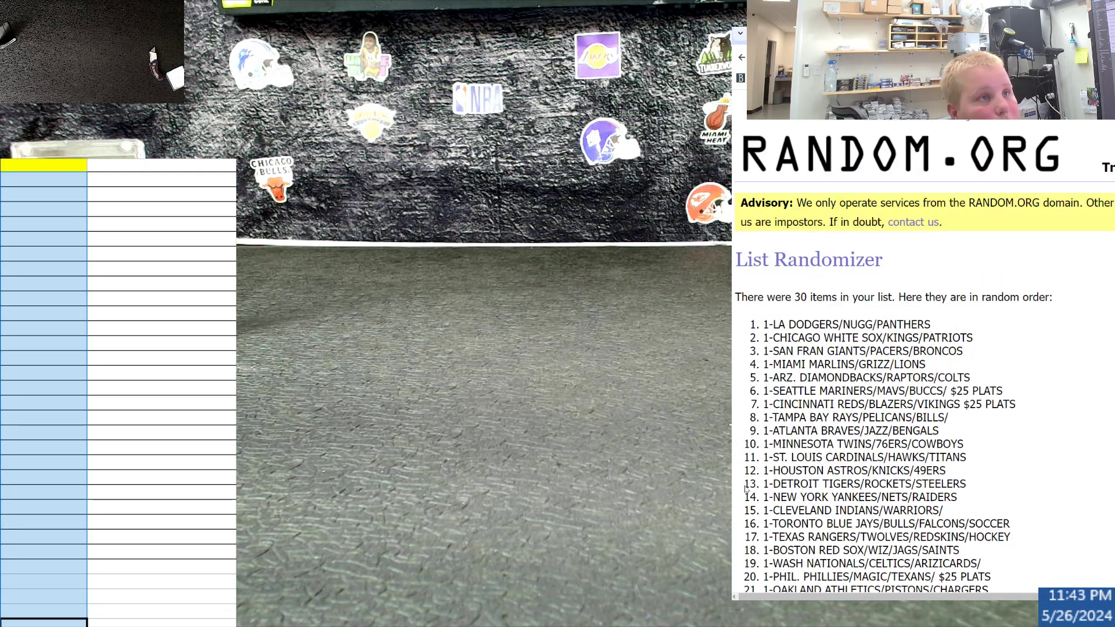
click(757, 489)
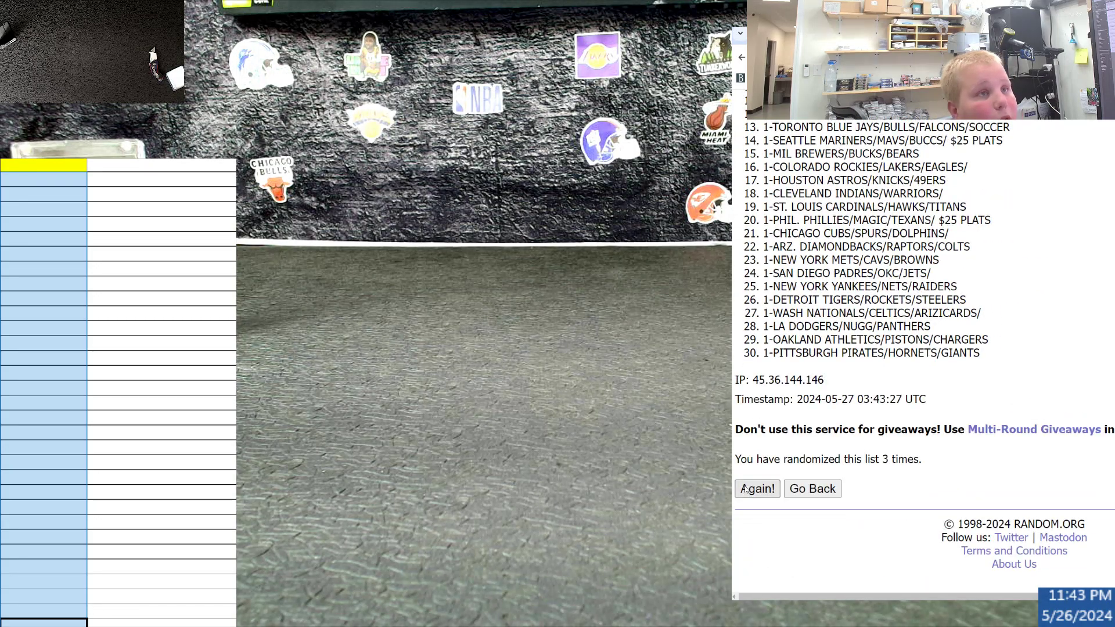
click(755, 488)
click(754, 489)
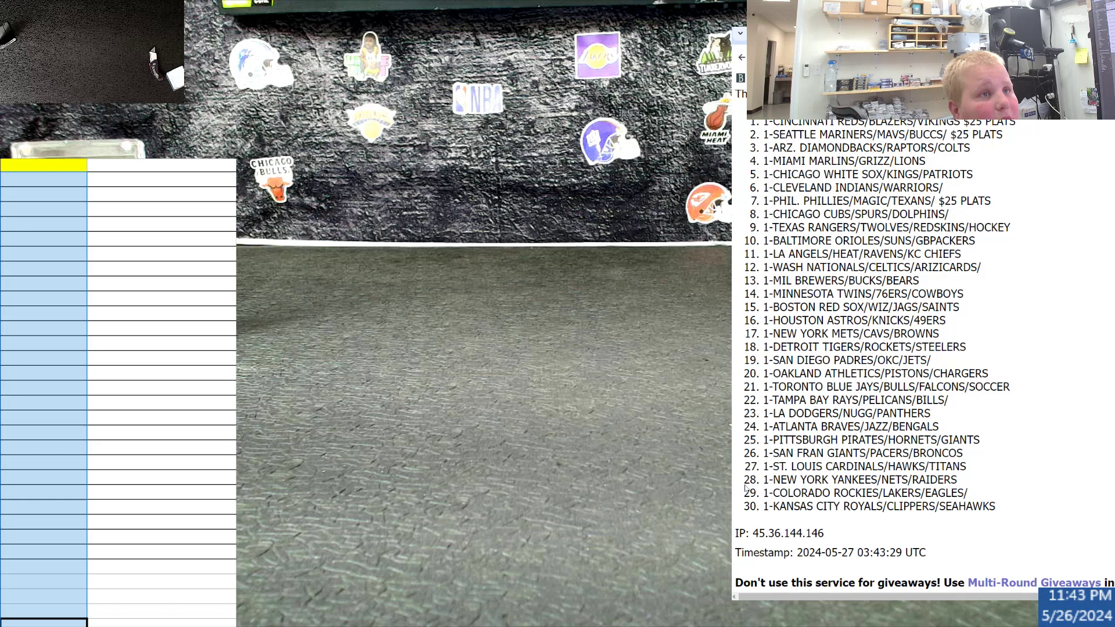
click(746, 489)
click(745, 489)
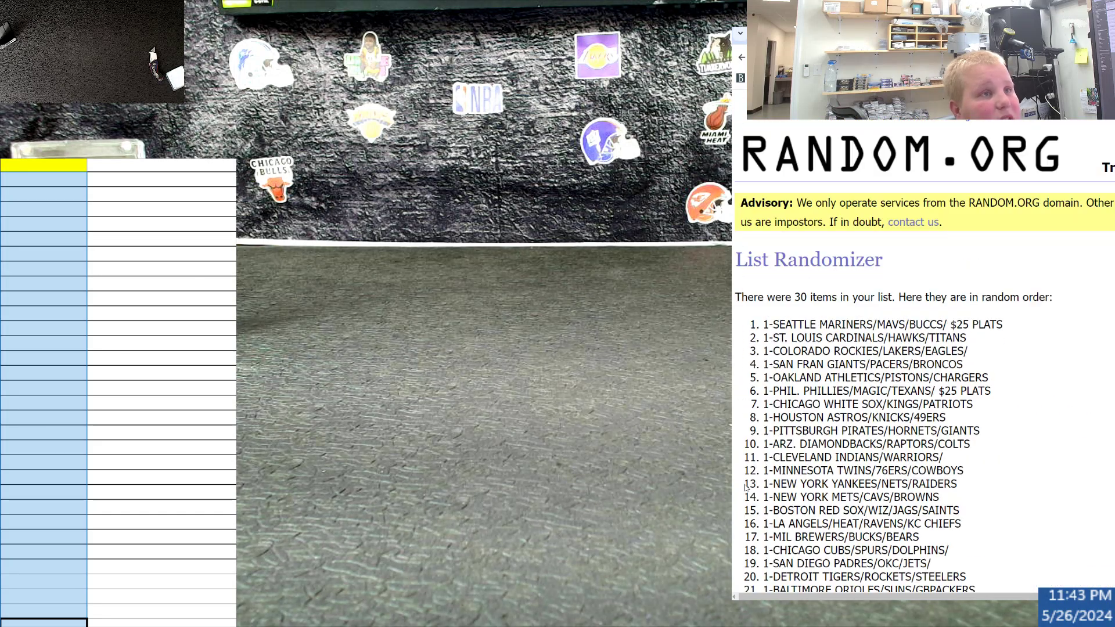
scroll(746, 484, down, 5)
scroll(745, 483, down, 2)
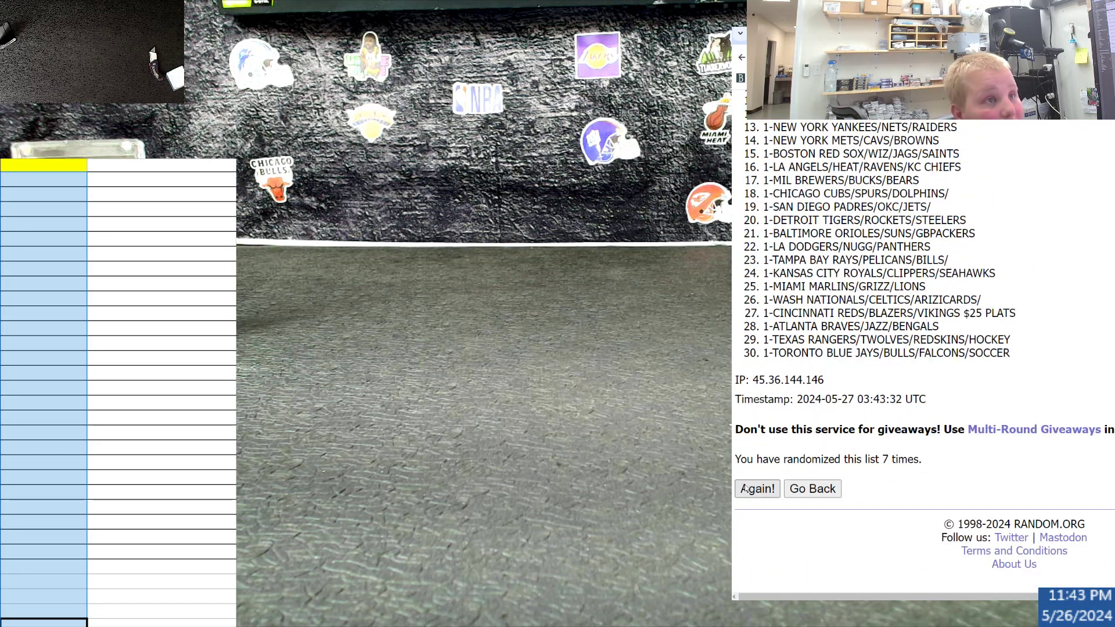
click(746, 489)
scroll(745, 483, down, 6)
click(746, 489)
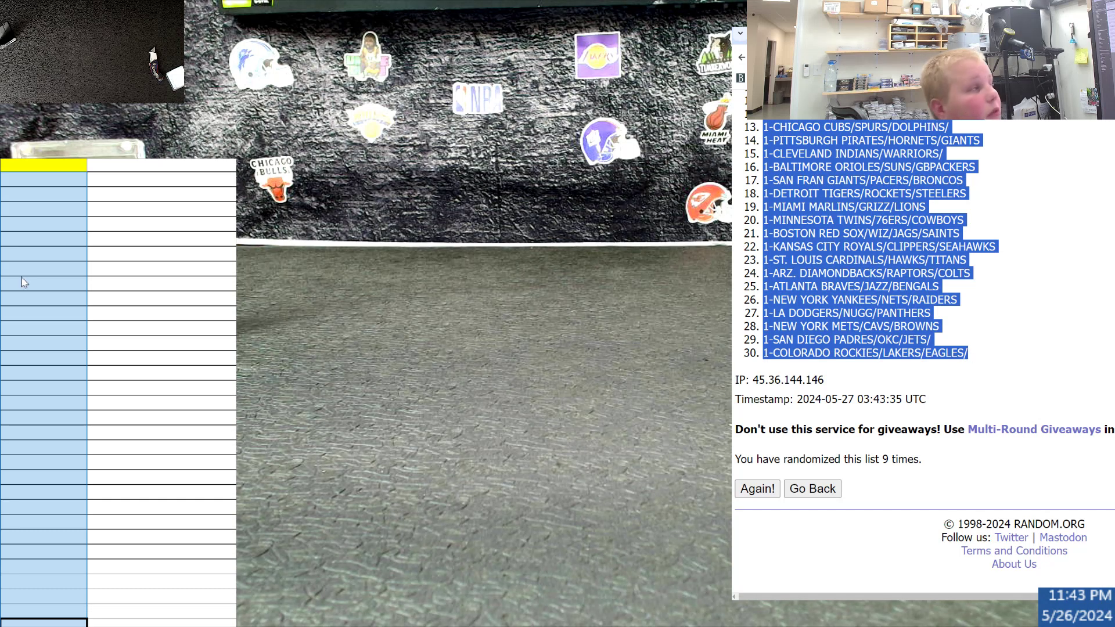
- Paste the shuffled team order, LA Angels through Colorado Rockies, into column B
click(98, 184)
key(ctrl+v)
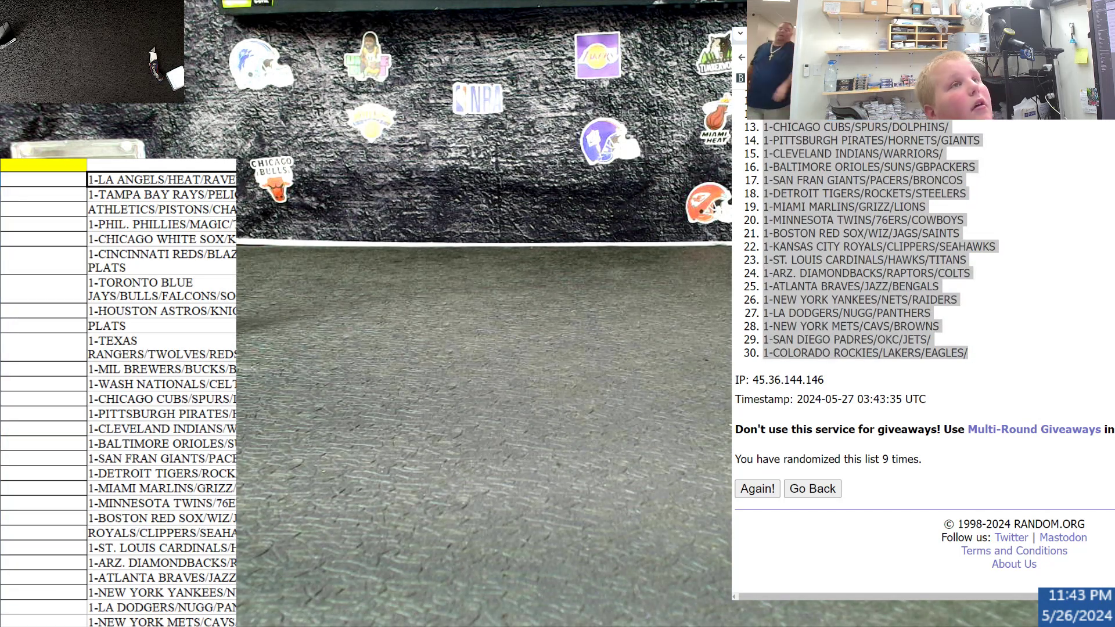
click(812, 488)
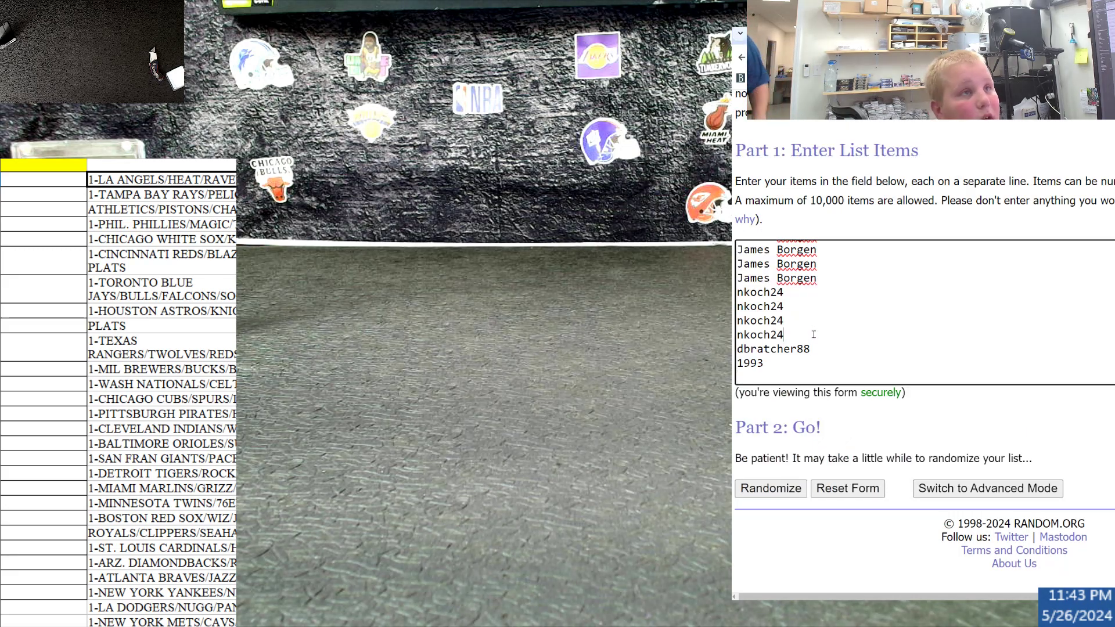
scroll(814, 334, down, 5)
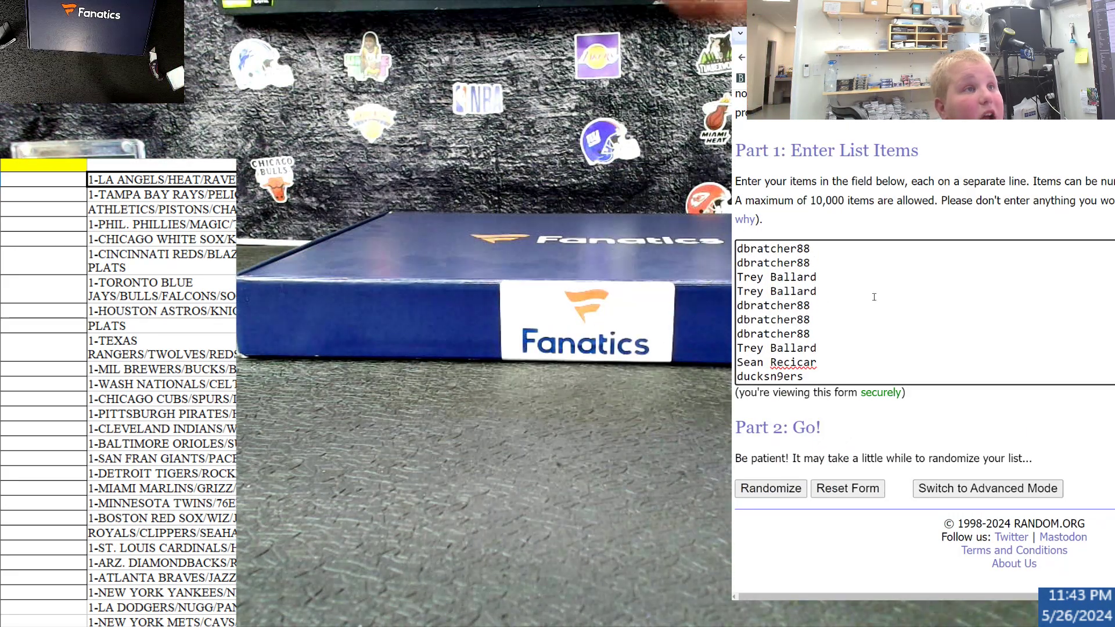
scroll(873, 296, down, 5)
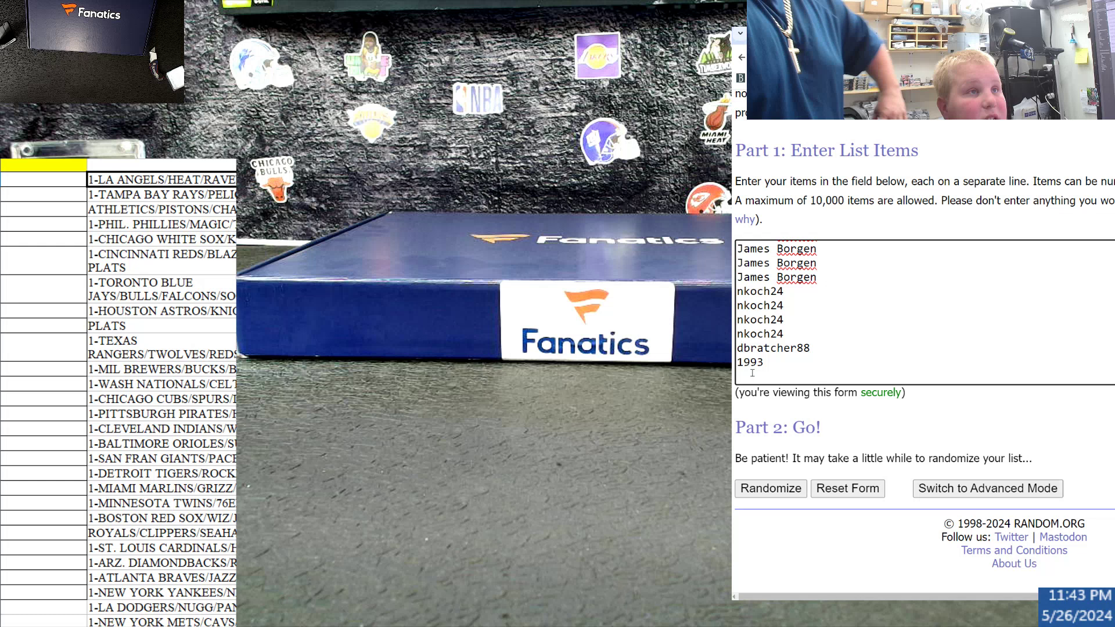
- Select the stray 1993 line in the form, then reselect column B and refresh the sheet
drag(766, 363, 736, 362)
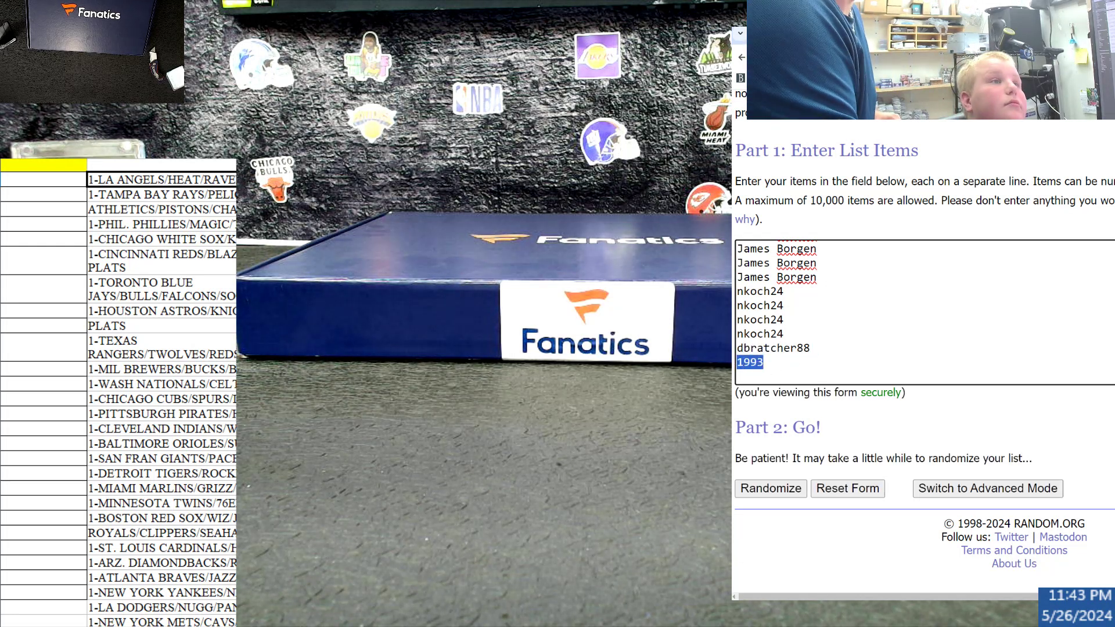
key(alt+Tab)
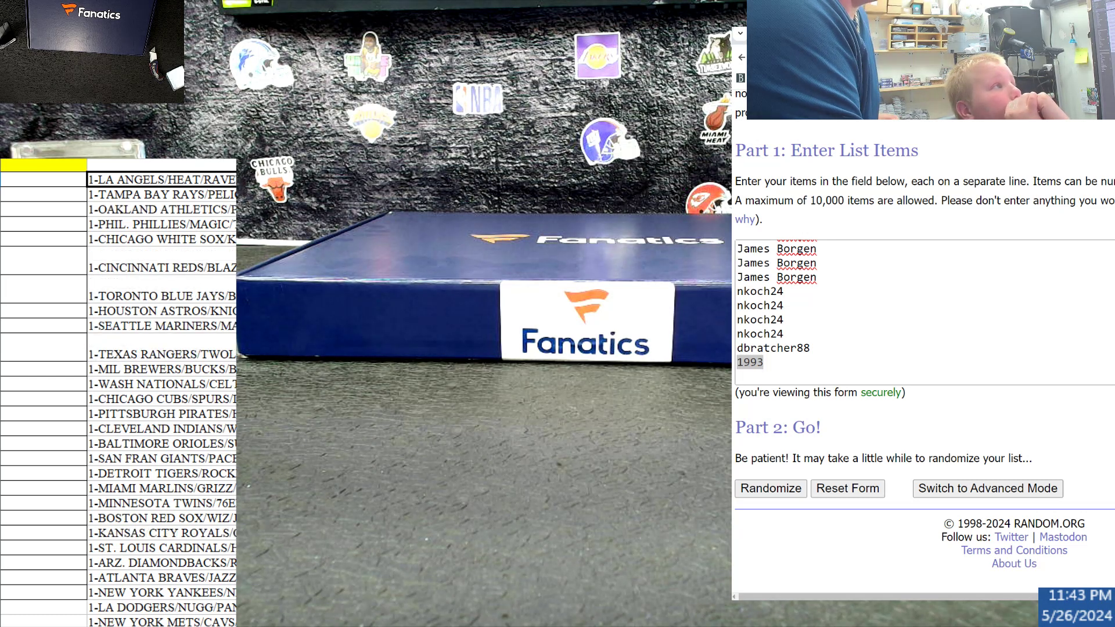
click(161, 164)
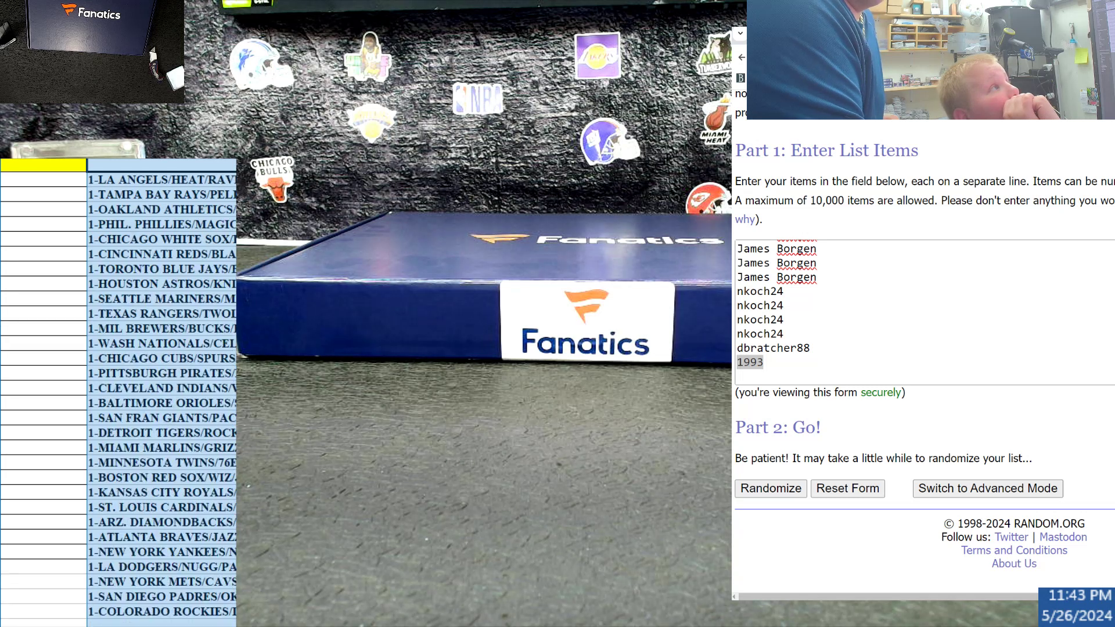
key(ctrl+Page_Down)
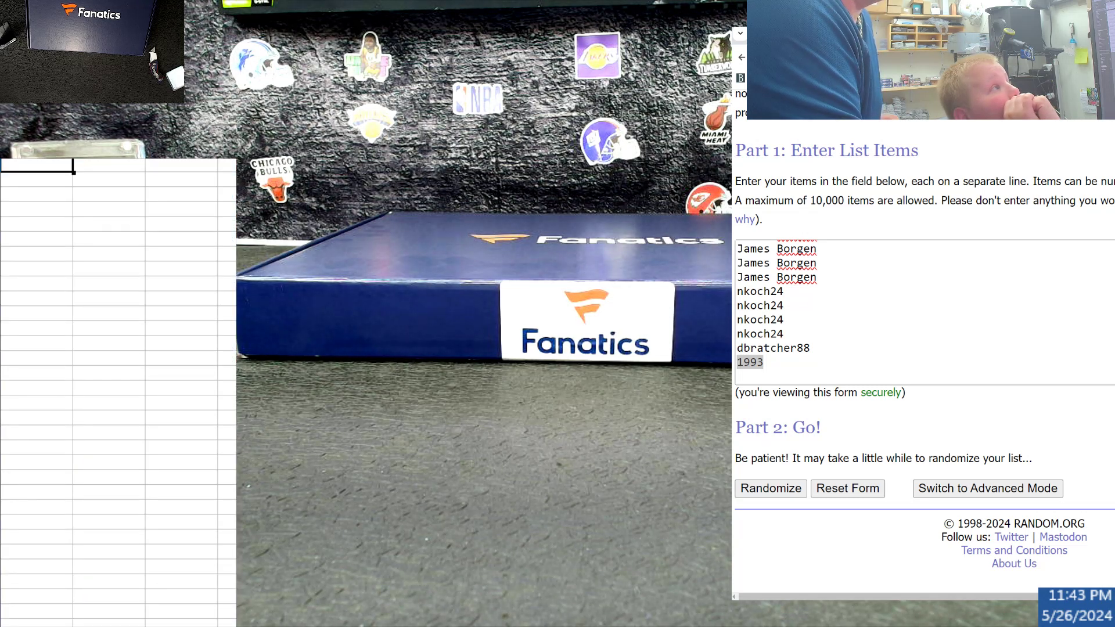
key(ctrl+Page_Down)
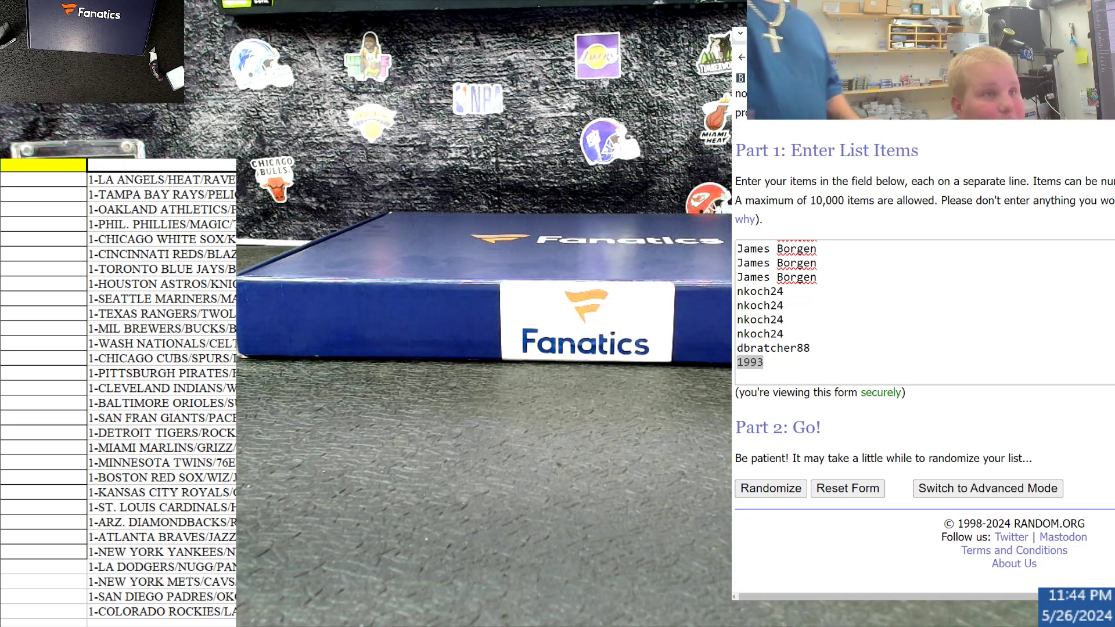
- Delete the stray 1993 entry and the trailing empty line from the names list
key(alt+Tab)
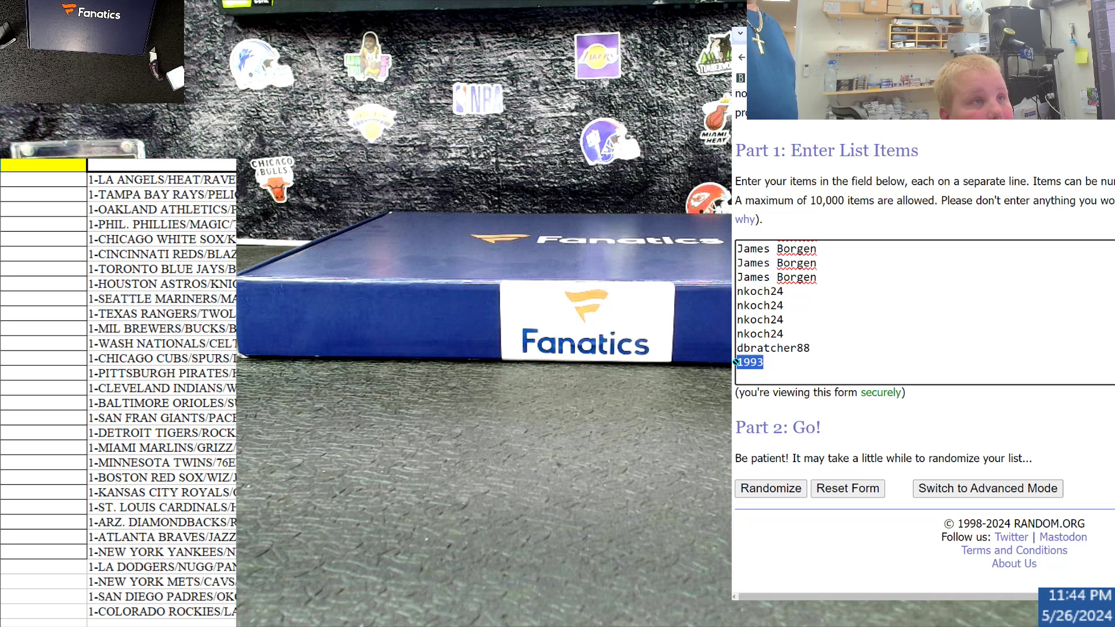
key(BackSpace)
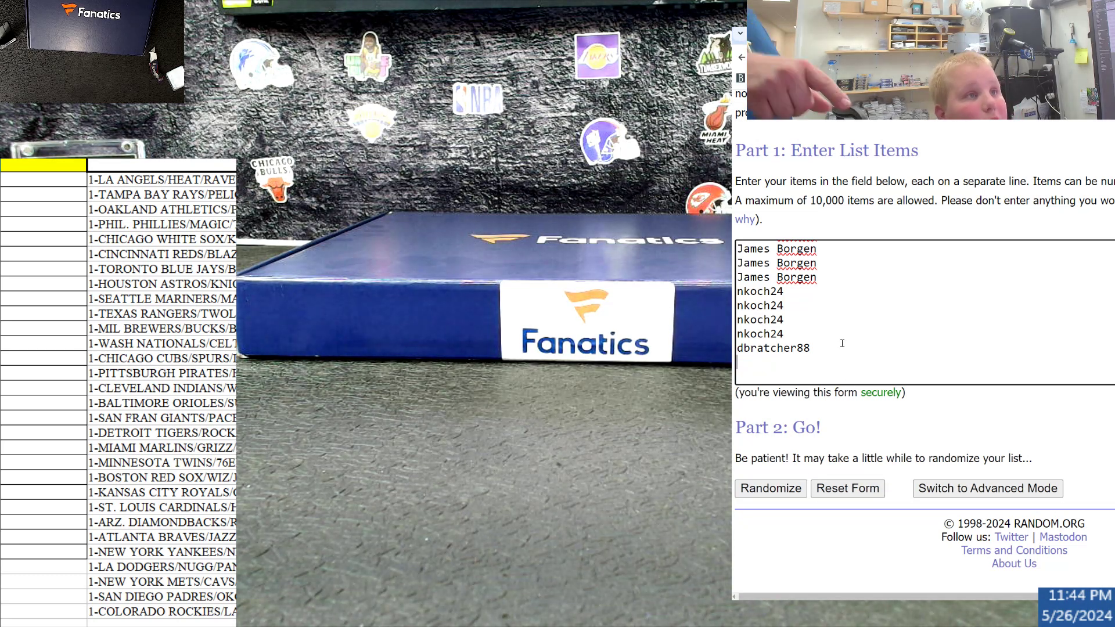
key(BackSpace)
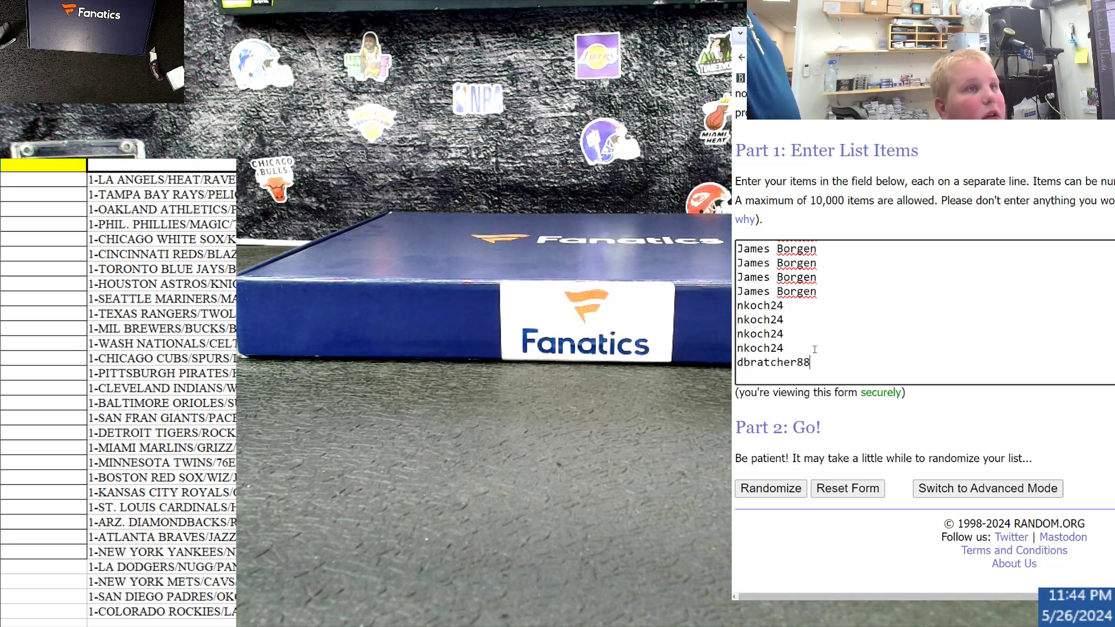
click(769, 492)
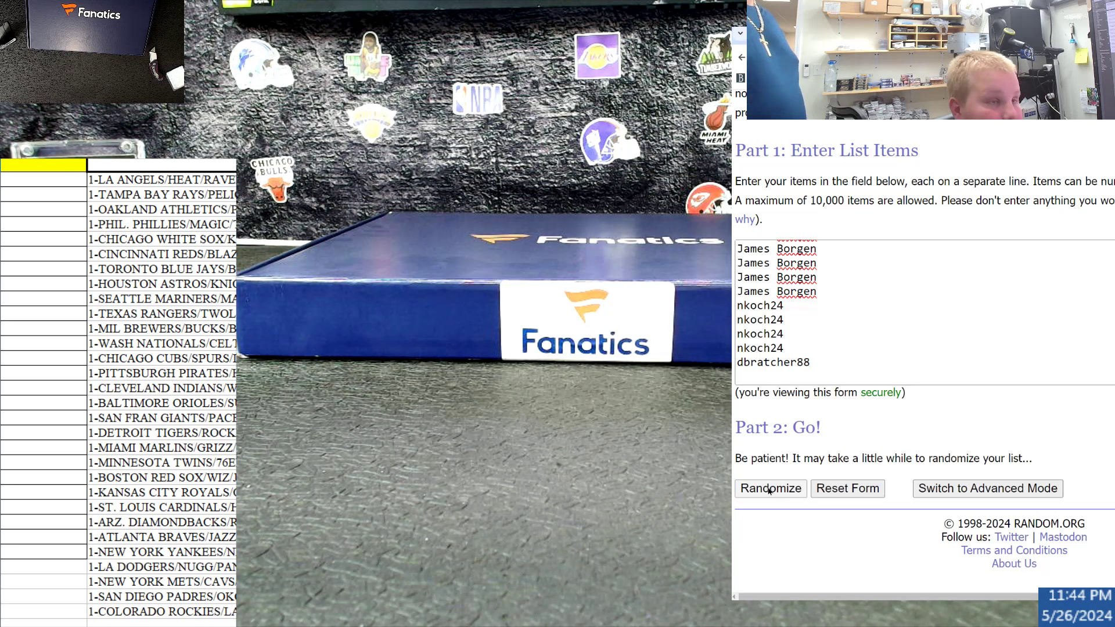
- Shuffle the 30-name list eight times to get a new random order
click(757, 488)
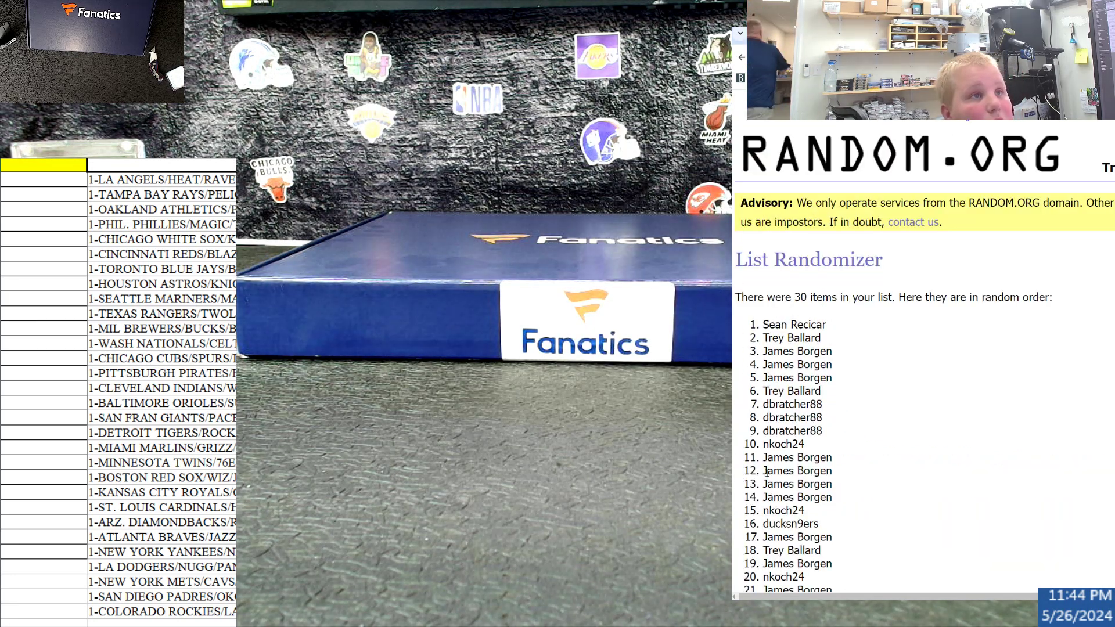
scroll(770, 471, down, 5)
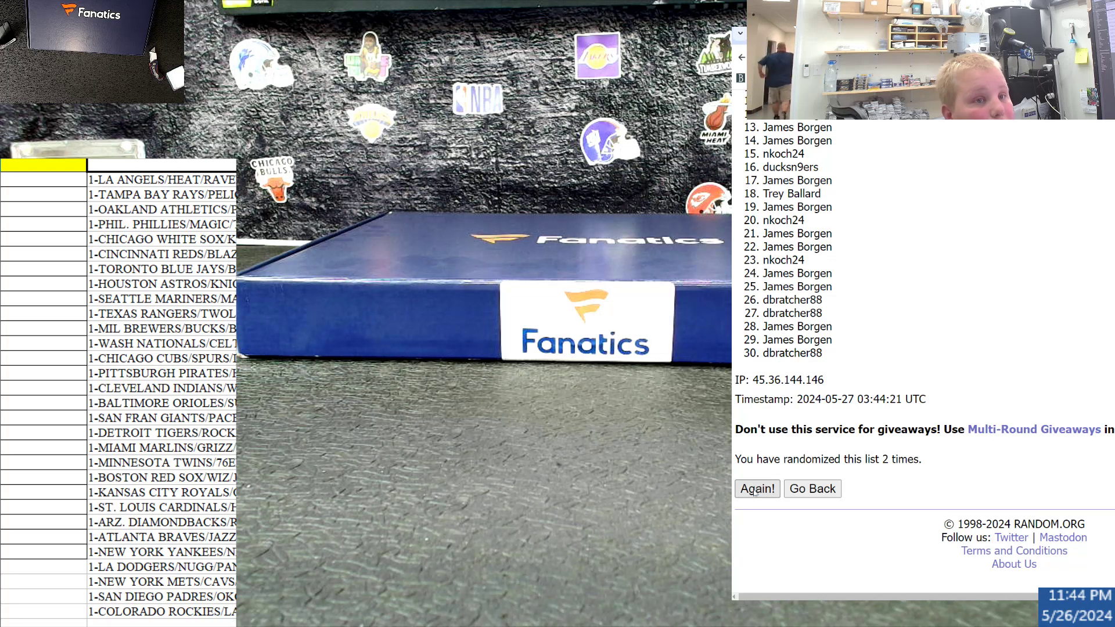
click(757, 489)
scroll(871, 349, down, 5)
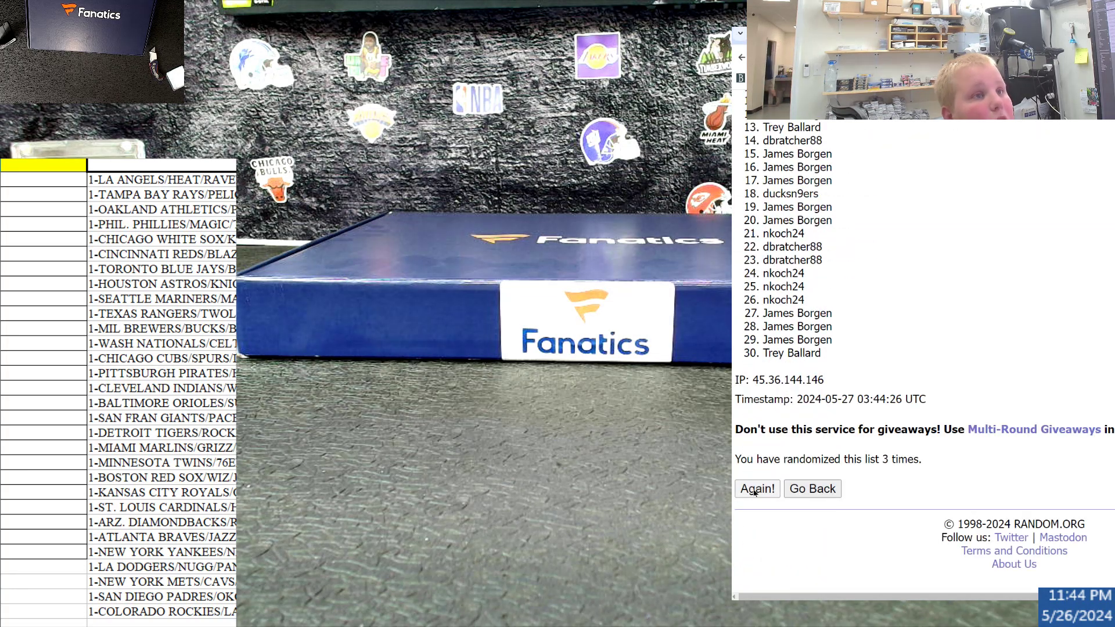
click(755, 489)
scroll(755, 492, down, 5)
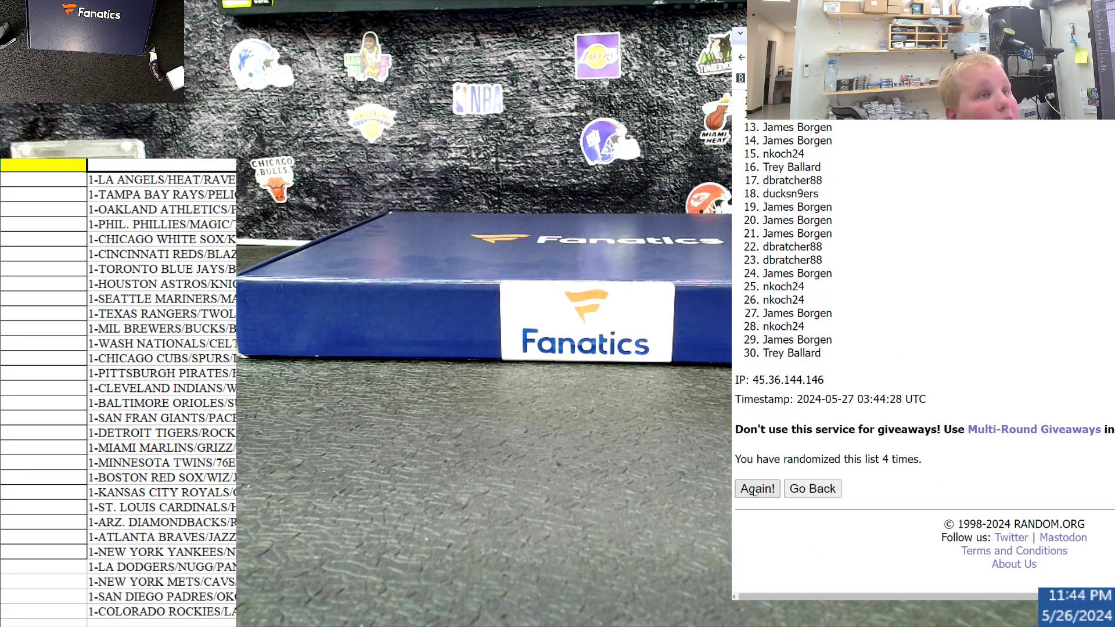
click(757, 488)
scroll(871, 348, down, 5)
click(757, 489)
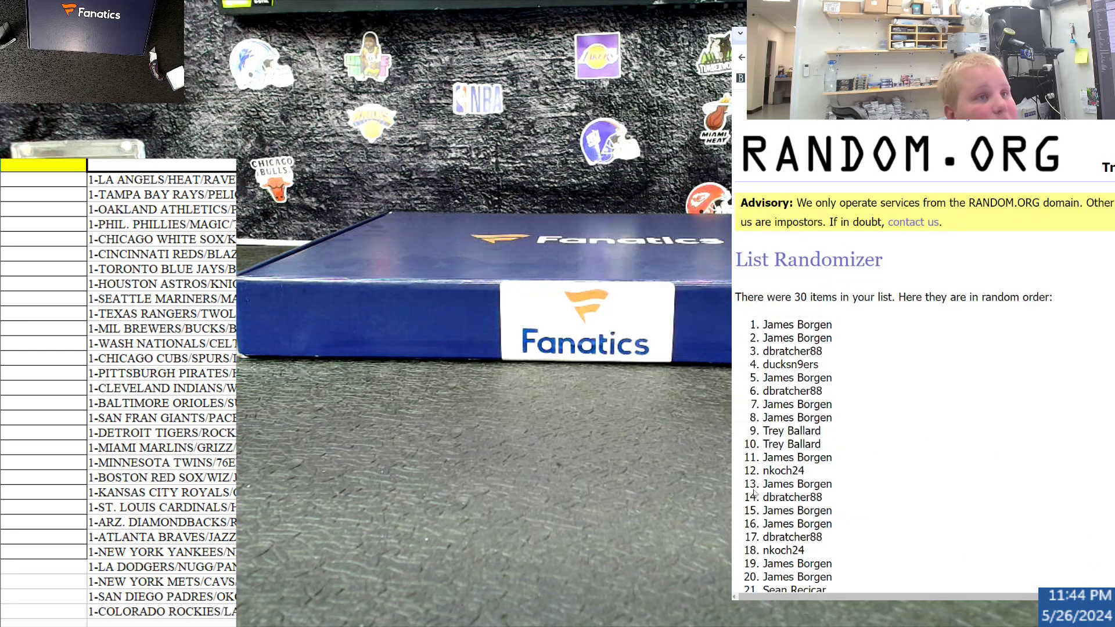
scroll(757, 488, down, 5)
click(757, 488)
scroll(871, 349, down, 5)
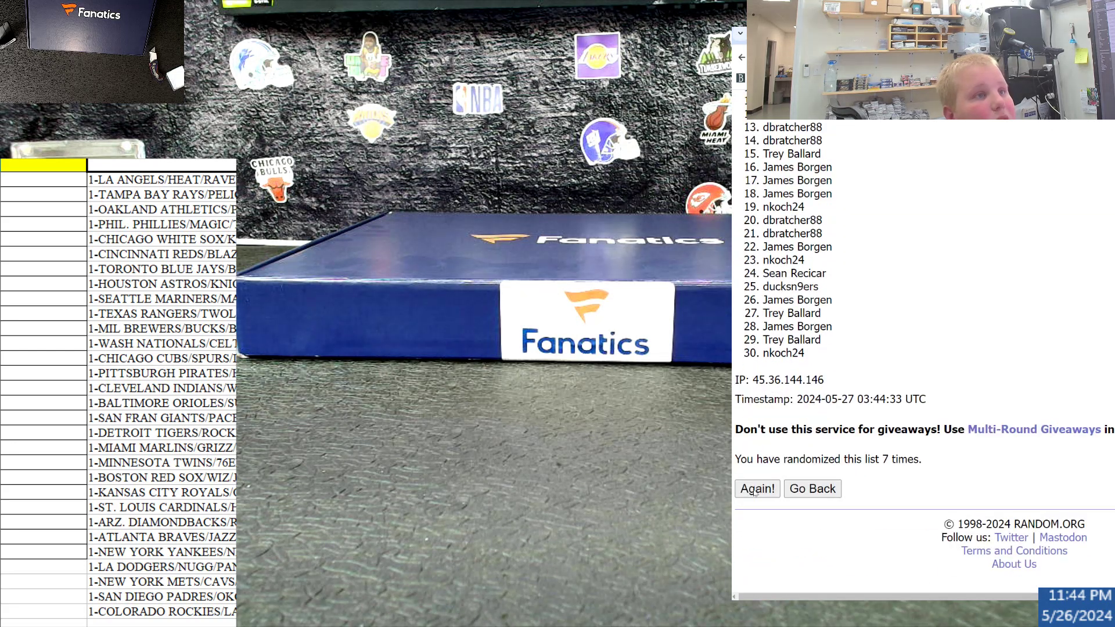
click(757, 488)
scroll(871, 348, down, 5)
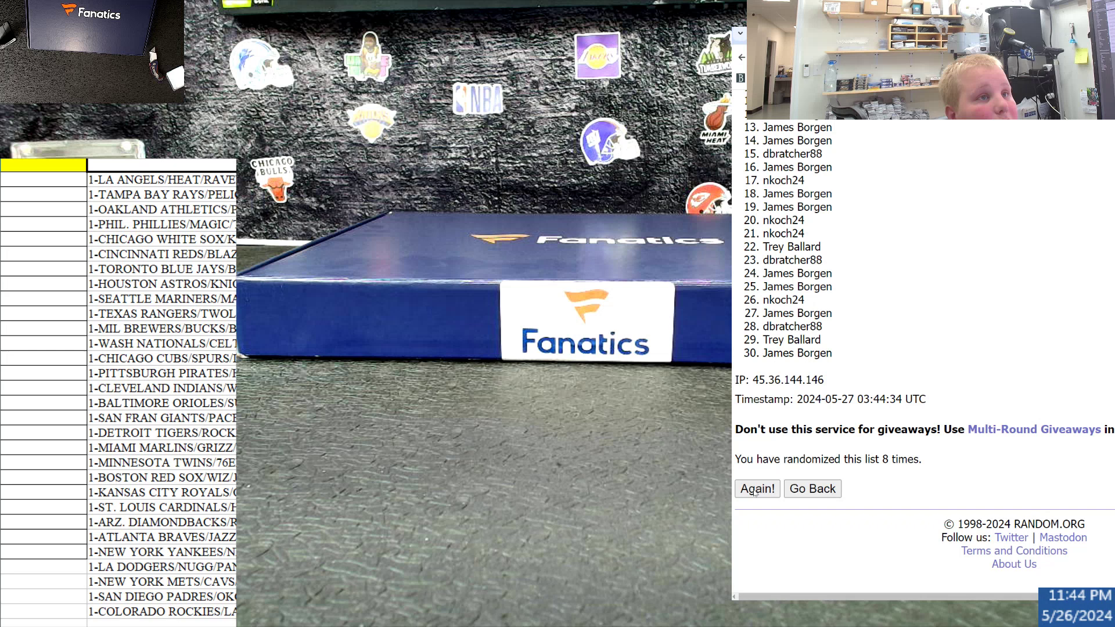
click(757, 489)
drag(756, 324, 837, 566)
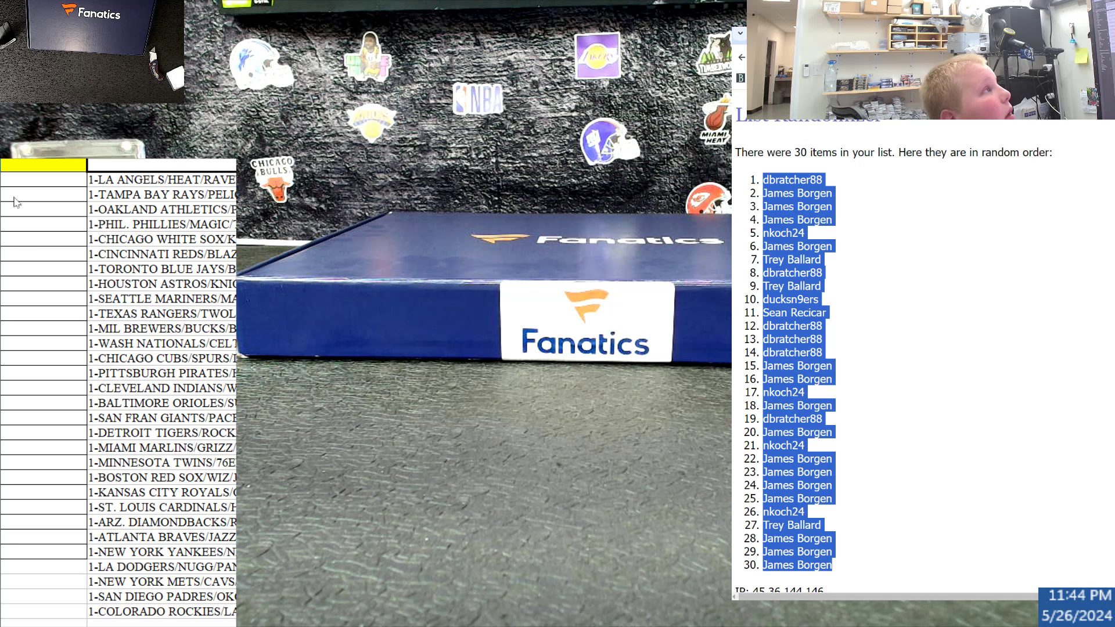
click(52, 180)
key(ctrl+v)
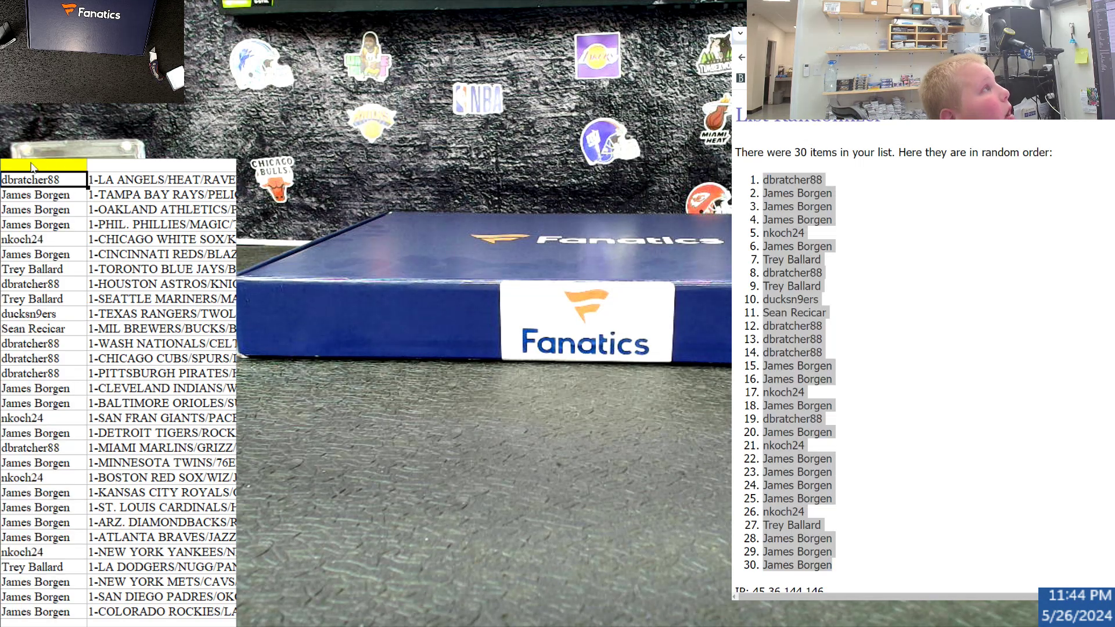
drag(47, 182, 21, 612)
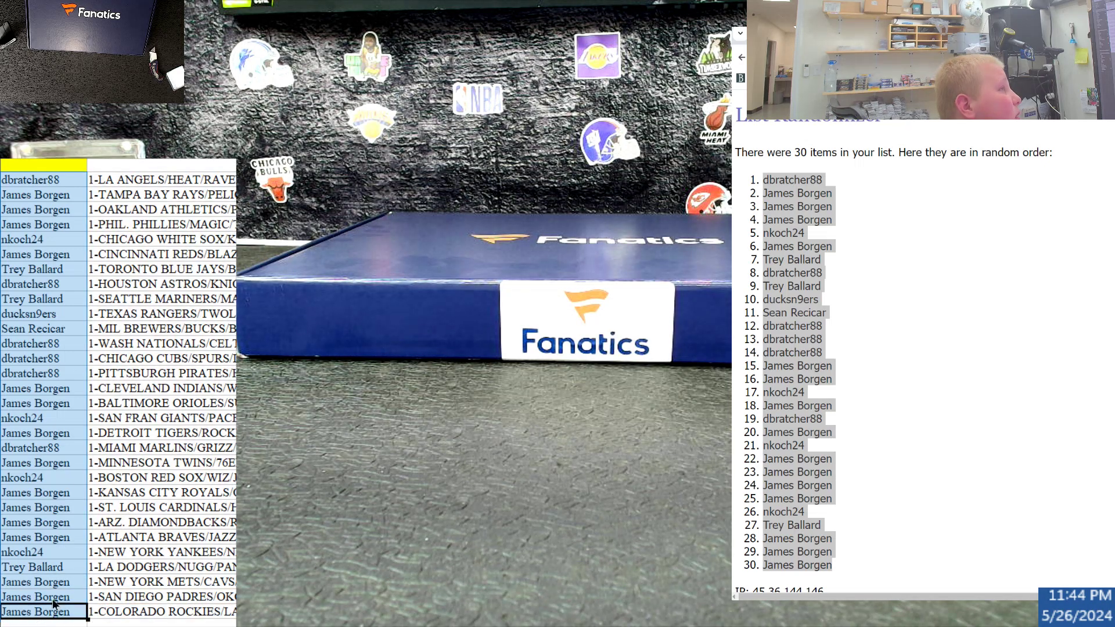
click(29, 180)
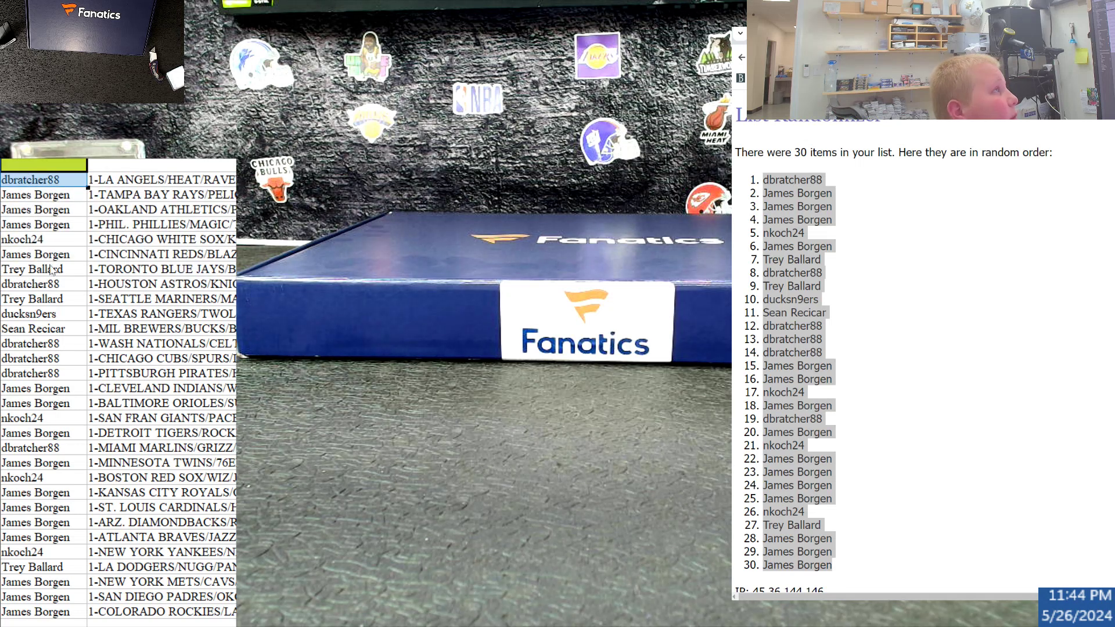
- Sort the name–team rows A to Z by team and make their text bold
key(Up)
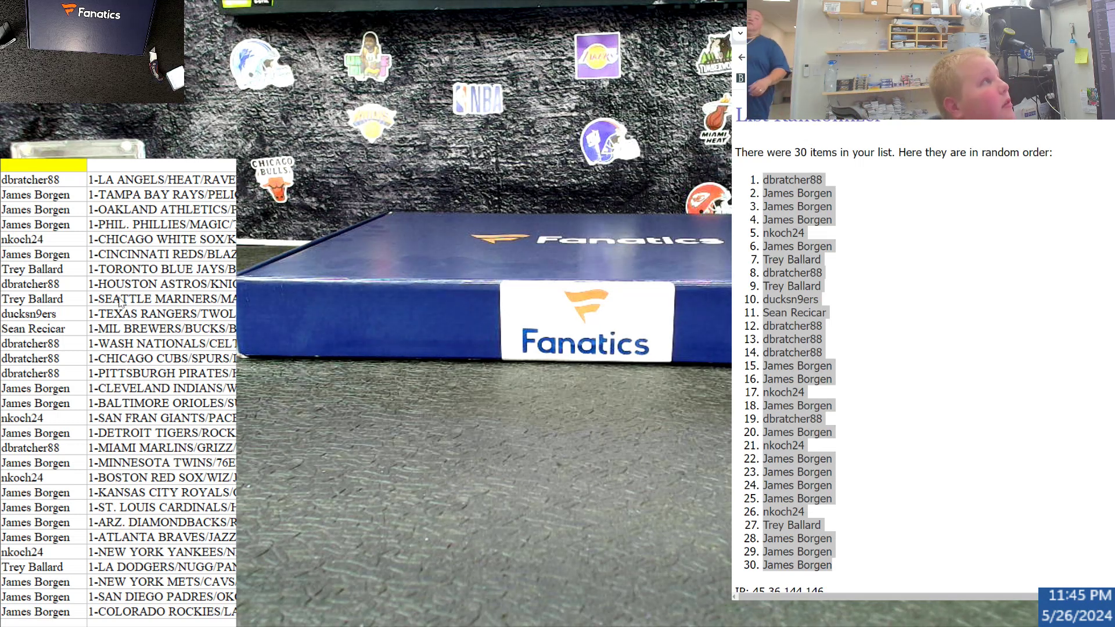
drag(128, 180, 160, 612)
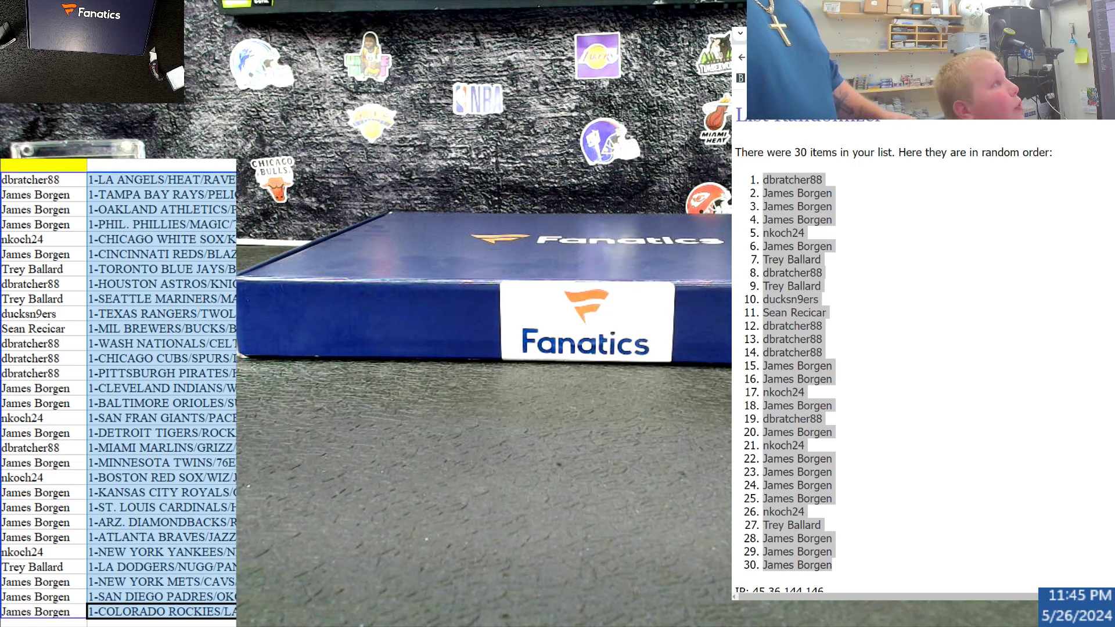
key(ctrl+shift+s)
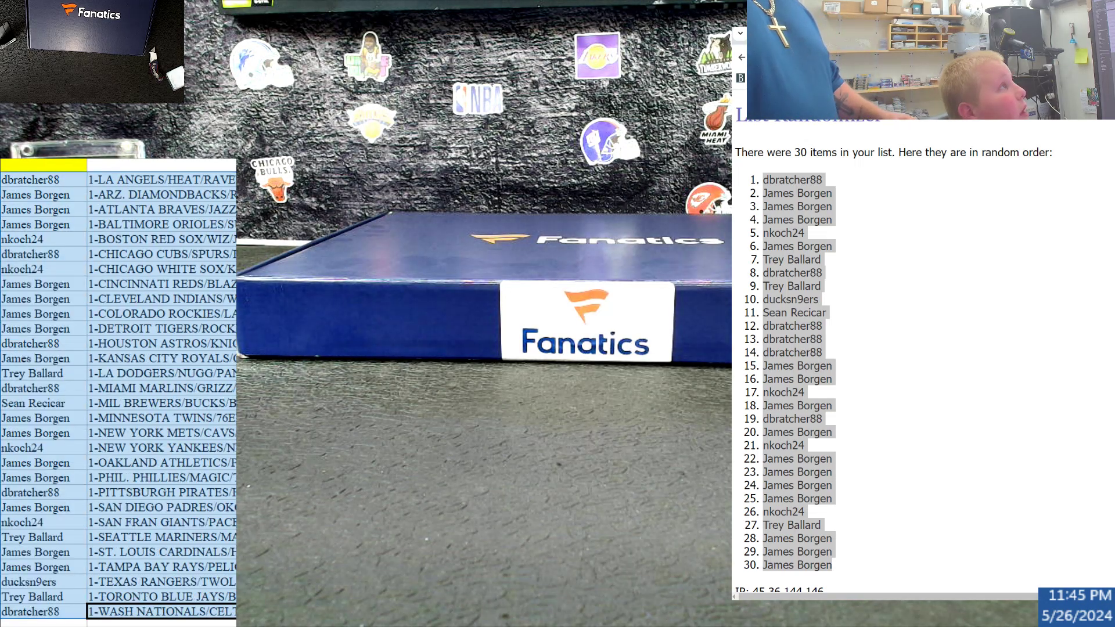
key(ctrl+b)
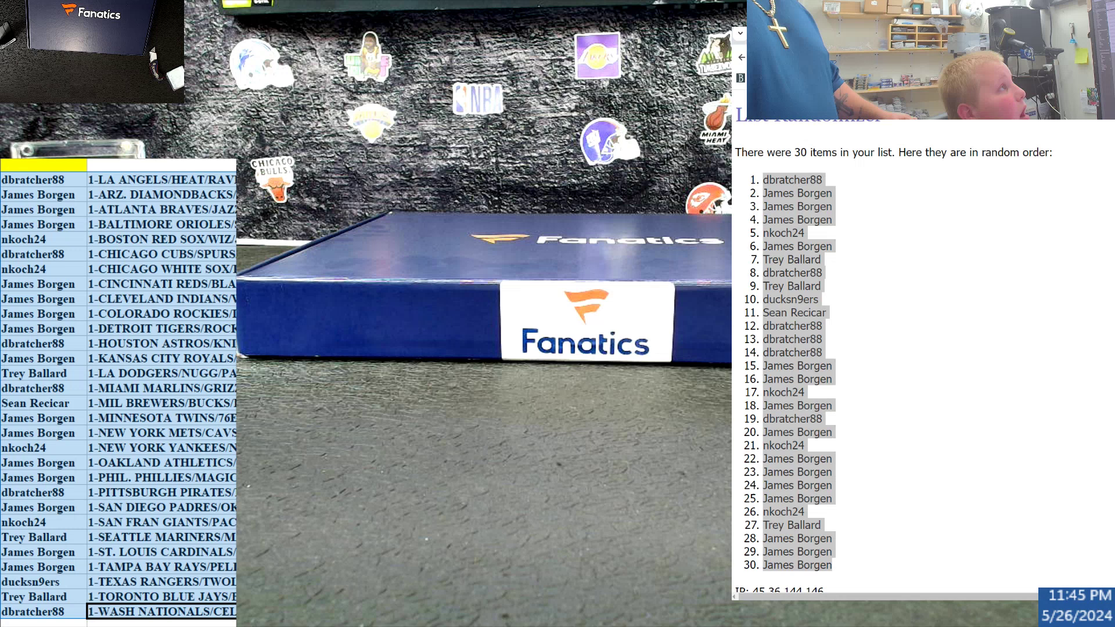
click(96, 167)
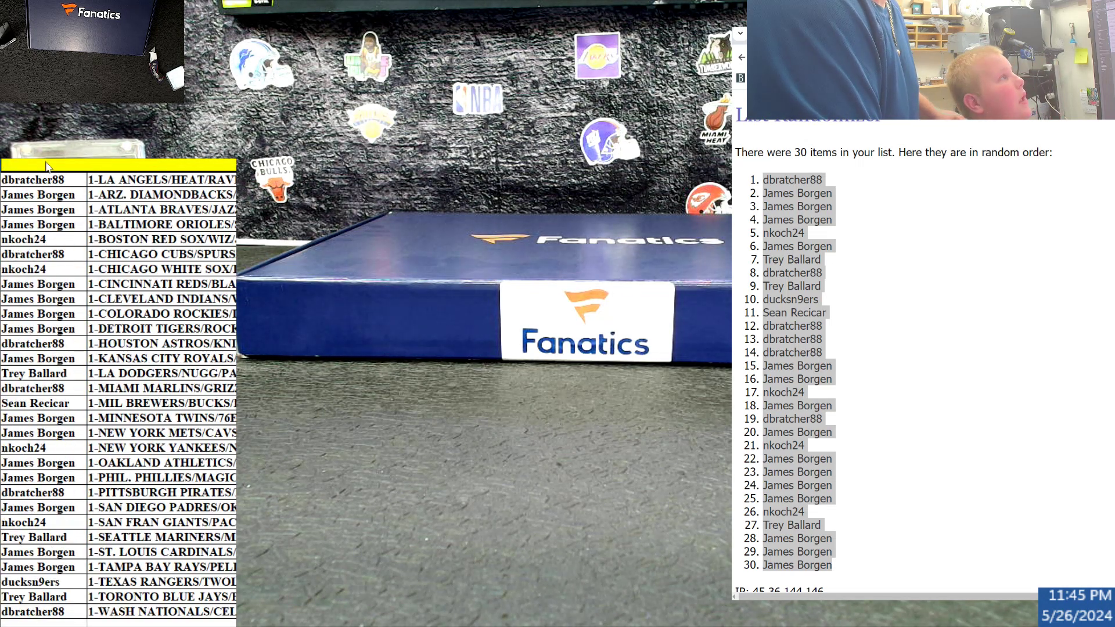
- Enter the title '2024 Fanatics Jersey #1993' in the yellow header cell
text(2024  Fanatics Jersey #1990)
key(BackSpace)
text(3)
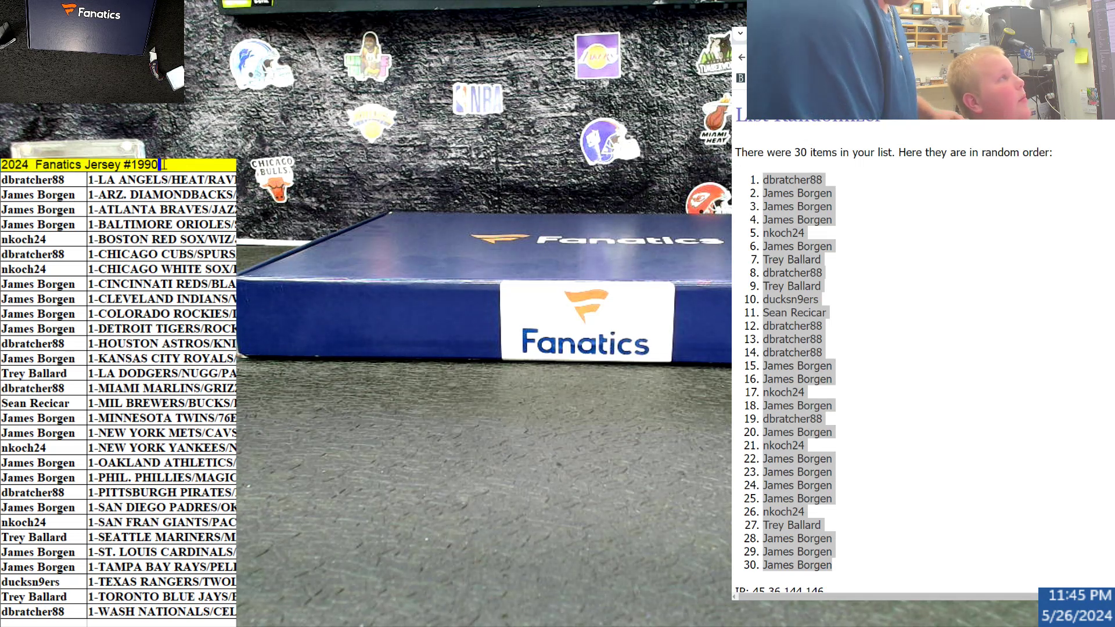
key(Return)
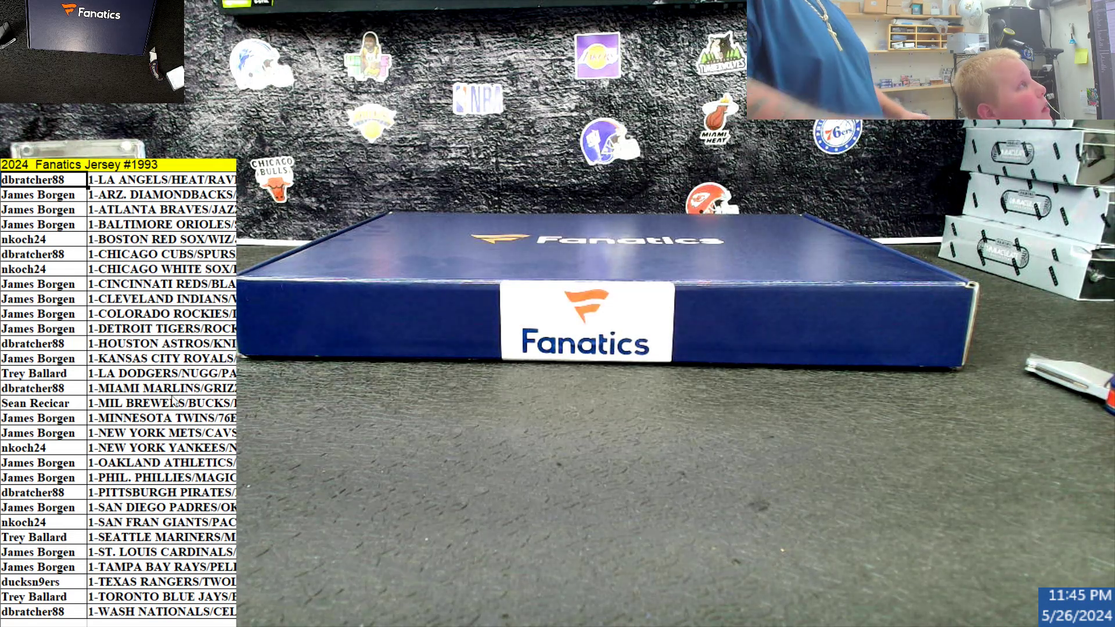
click(203, 387)
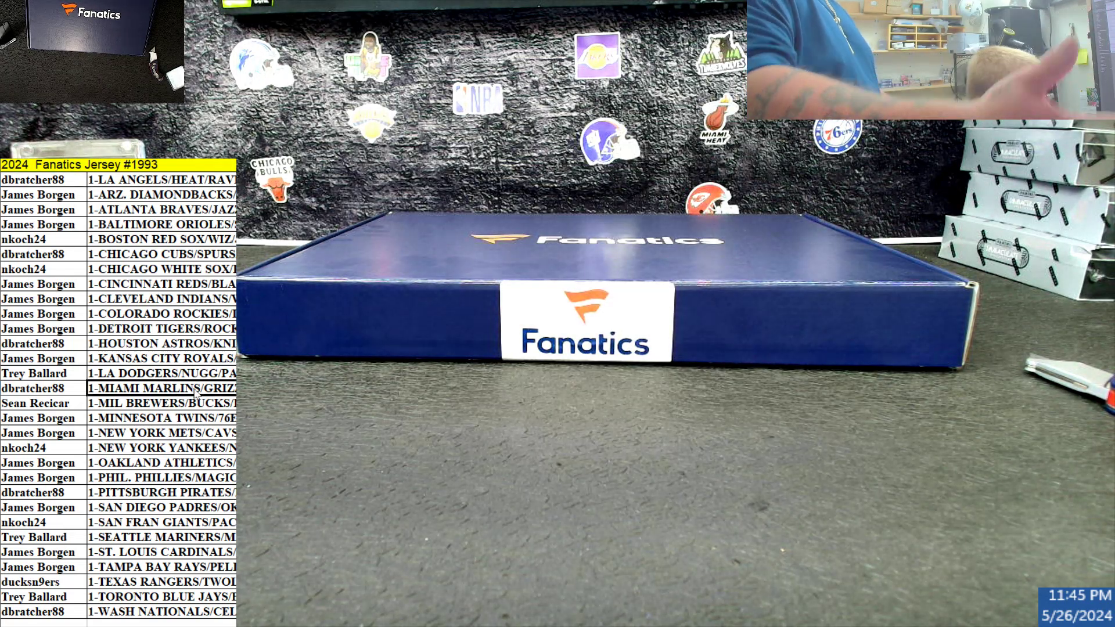
scroll(203, 393, down, 4)
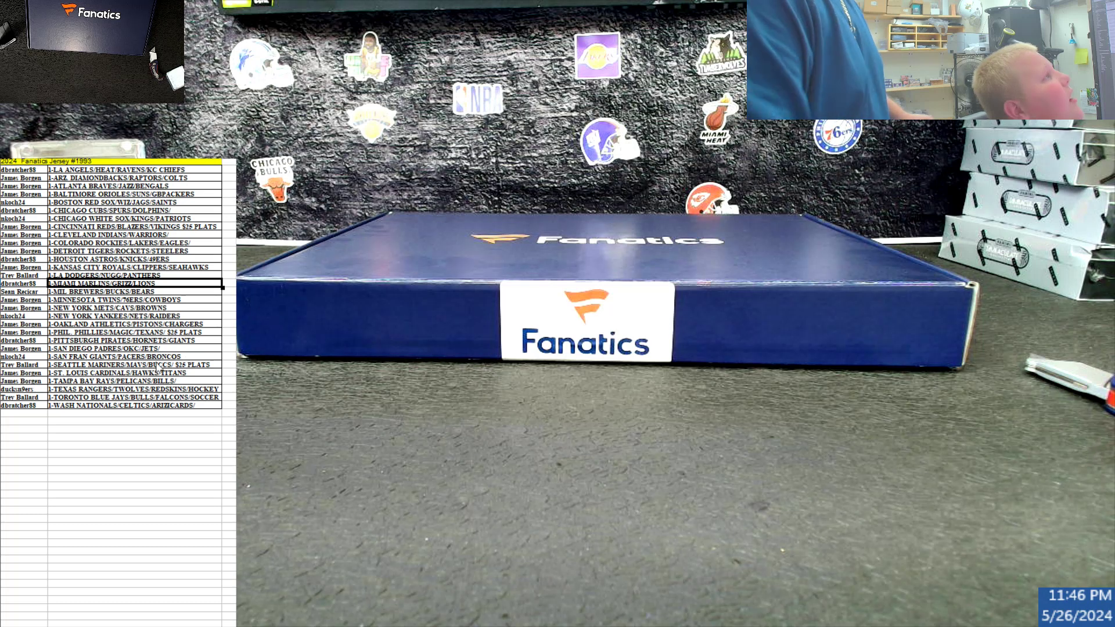
click(129, 366)
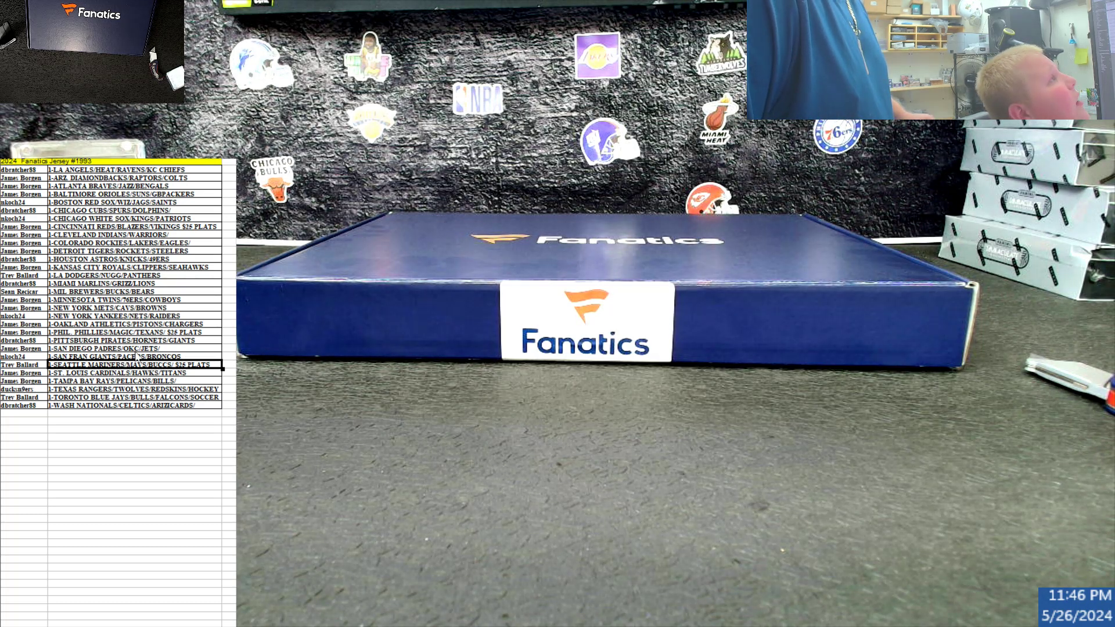
click(171, 335)
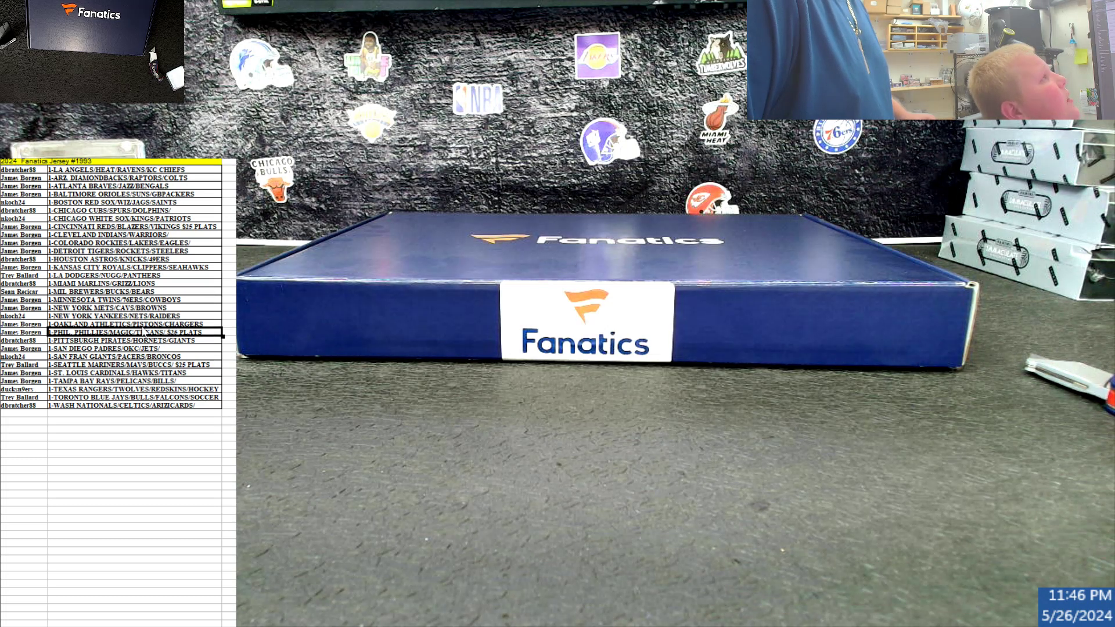
click(168, 228)
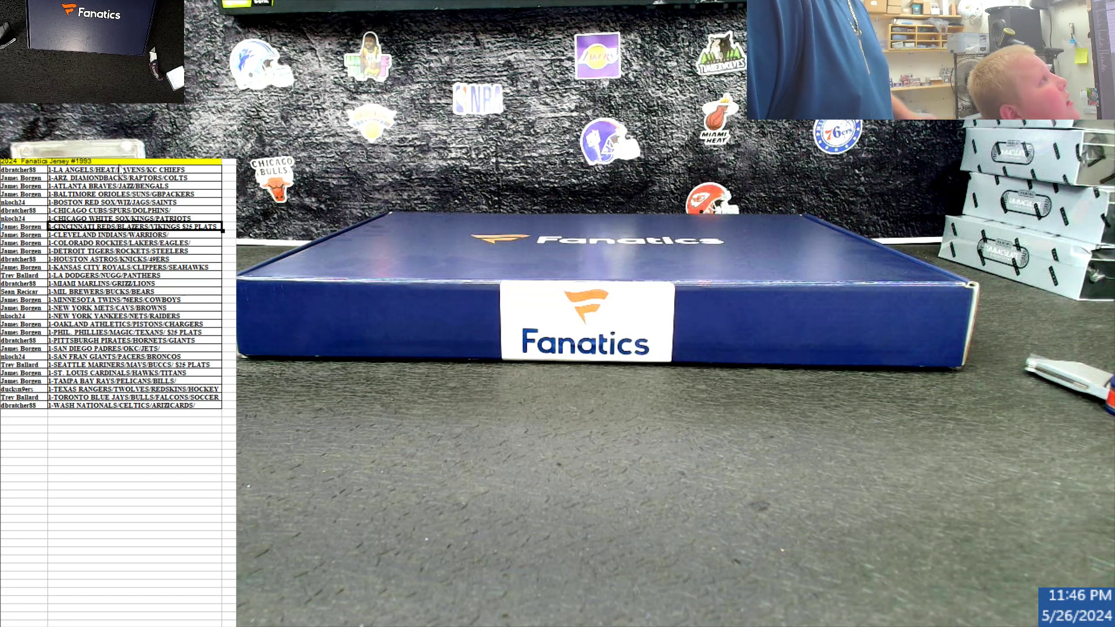
click(144, 440)
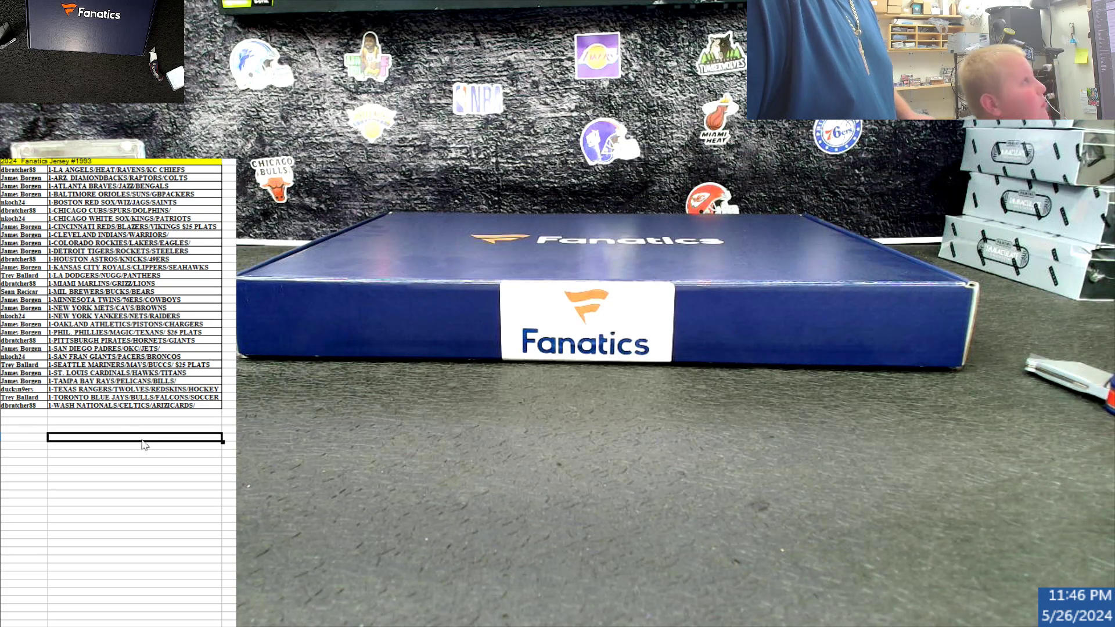
scroll(145, 444, up, 3)
scroll(145, 444, up, 2)
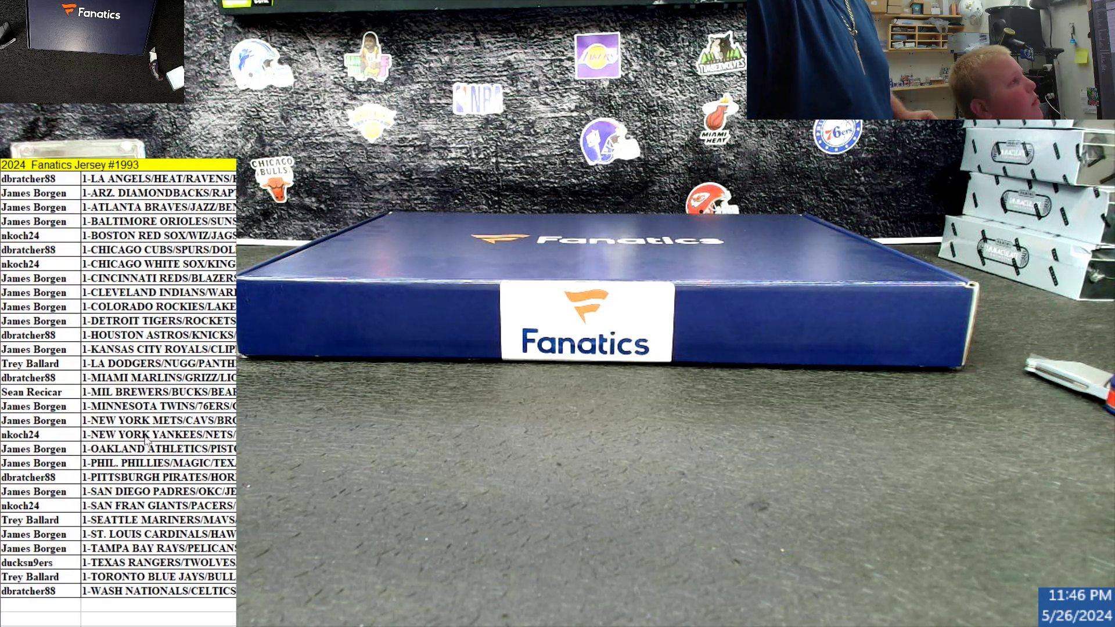
scroll(145, 442, up, 2)
scroll(146, 442, down, 1)
scroll(146, 441, down, 1)
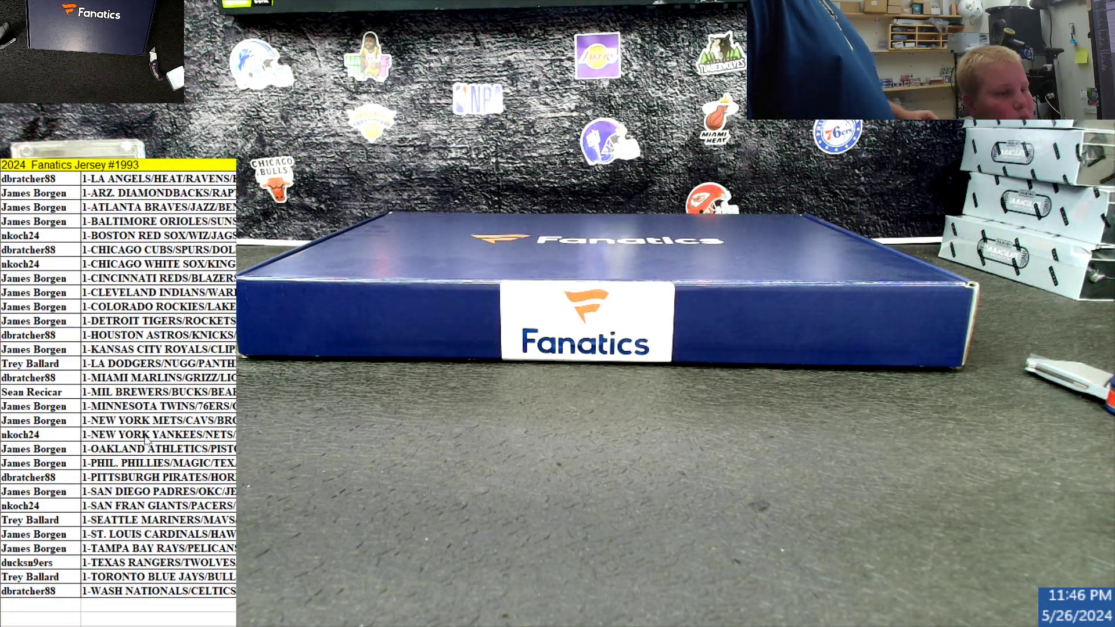
scroll(146, 442, up, 1)
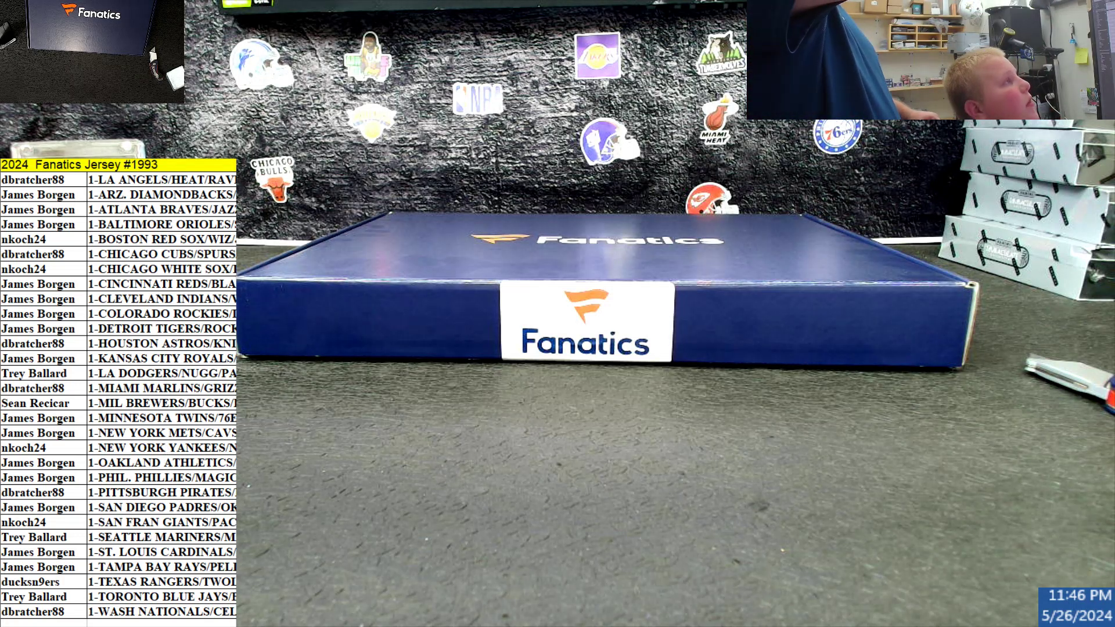
click(42, 481)
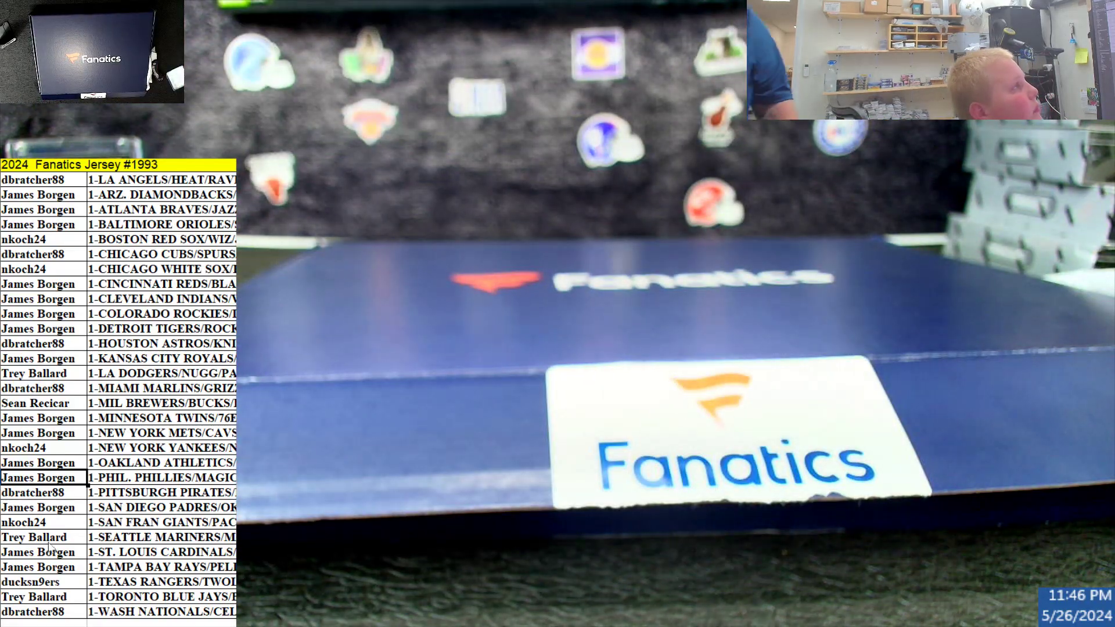
click(39, 538)
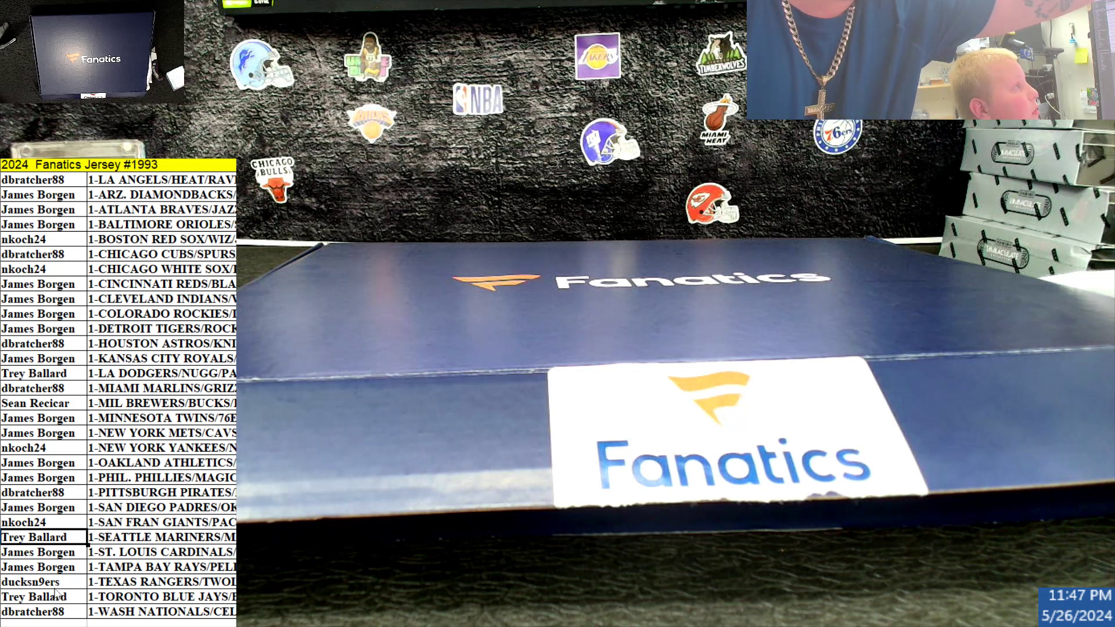
key(Down)
key(Down)
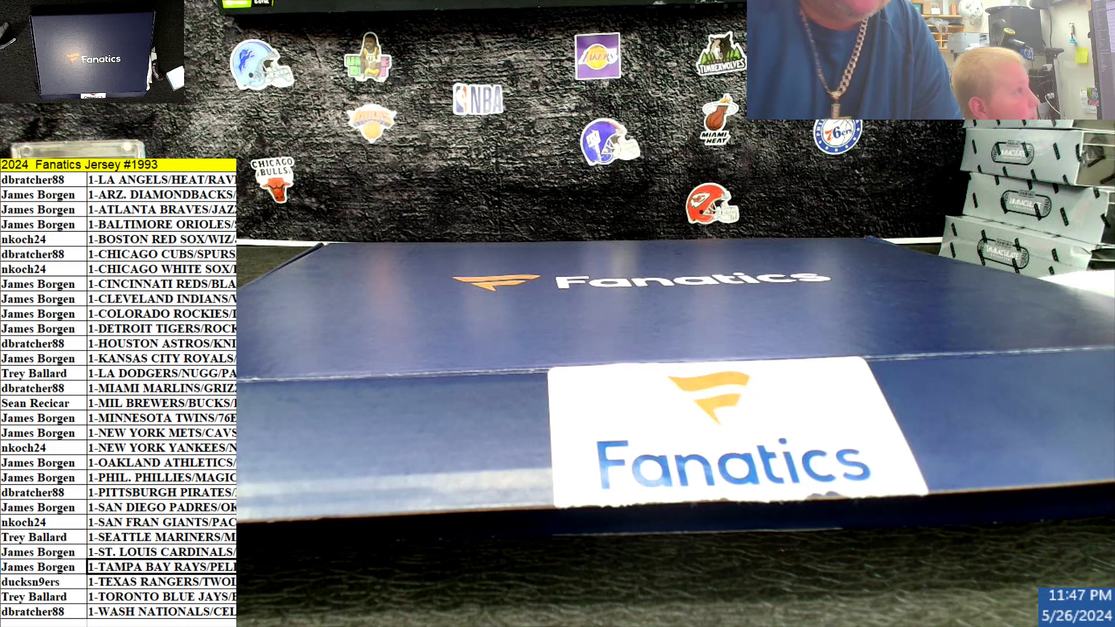
scroll(117, 392, up, 1)
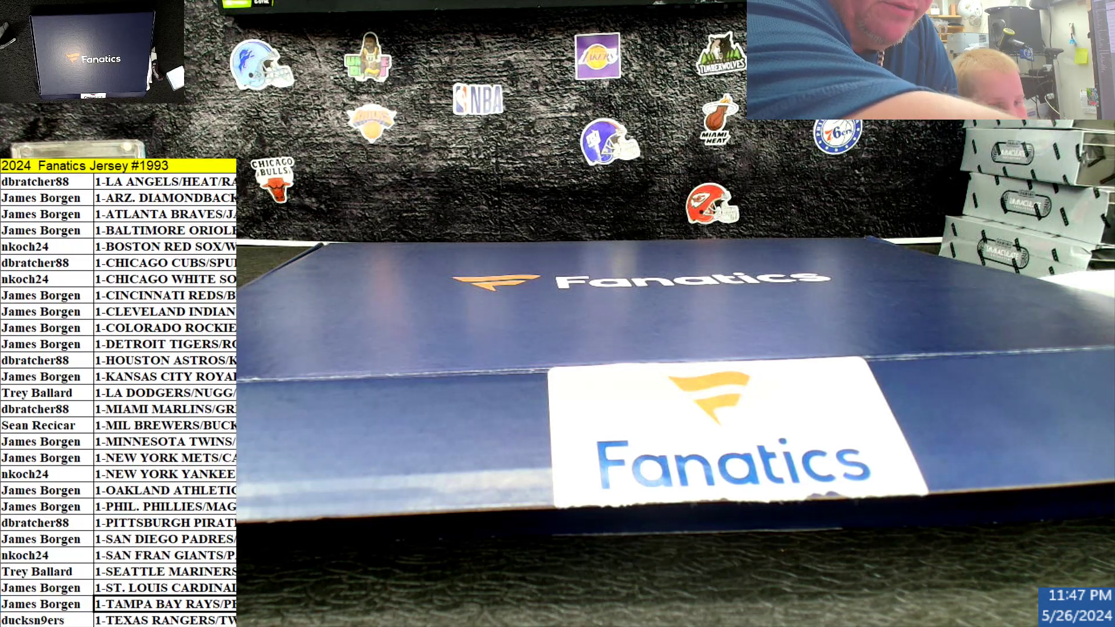
scroll(118, 393, down, 2)
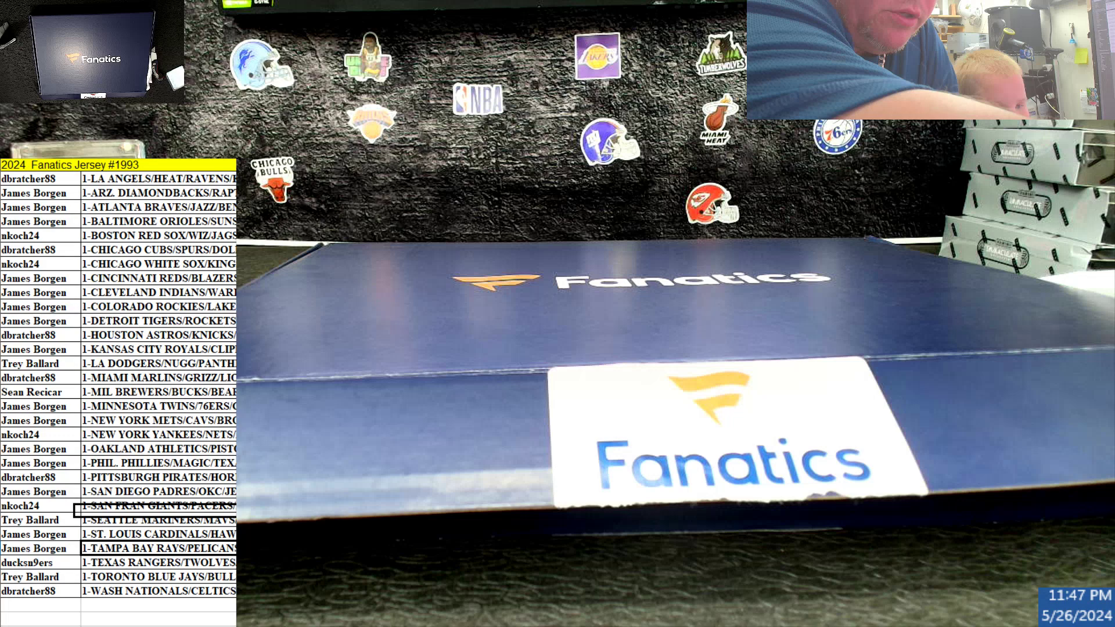
scroll(117, 391, down, 1)
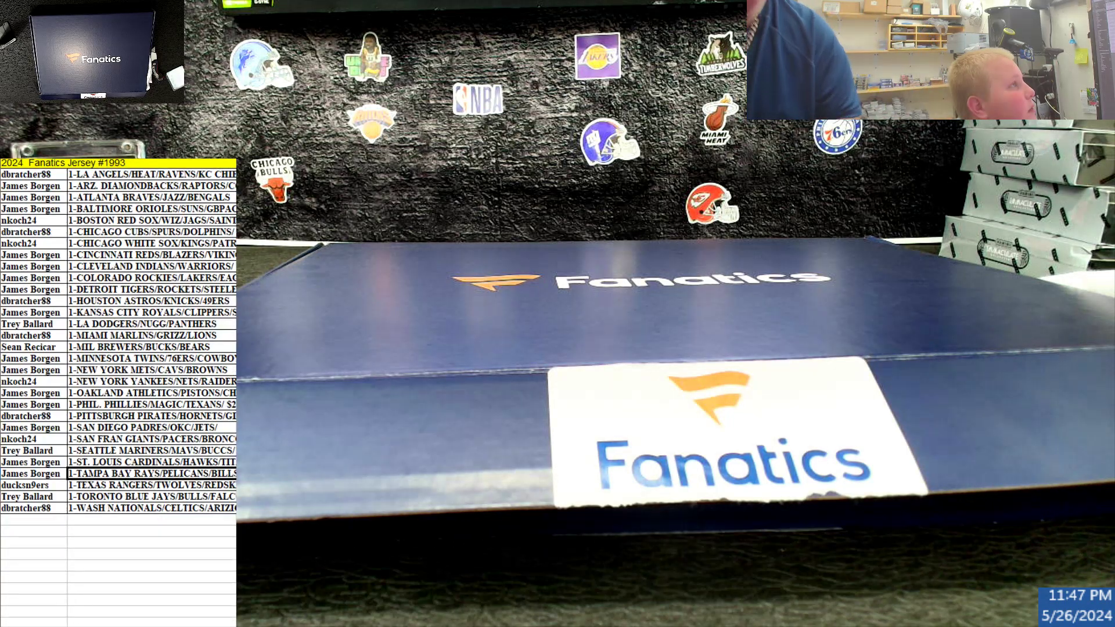